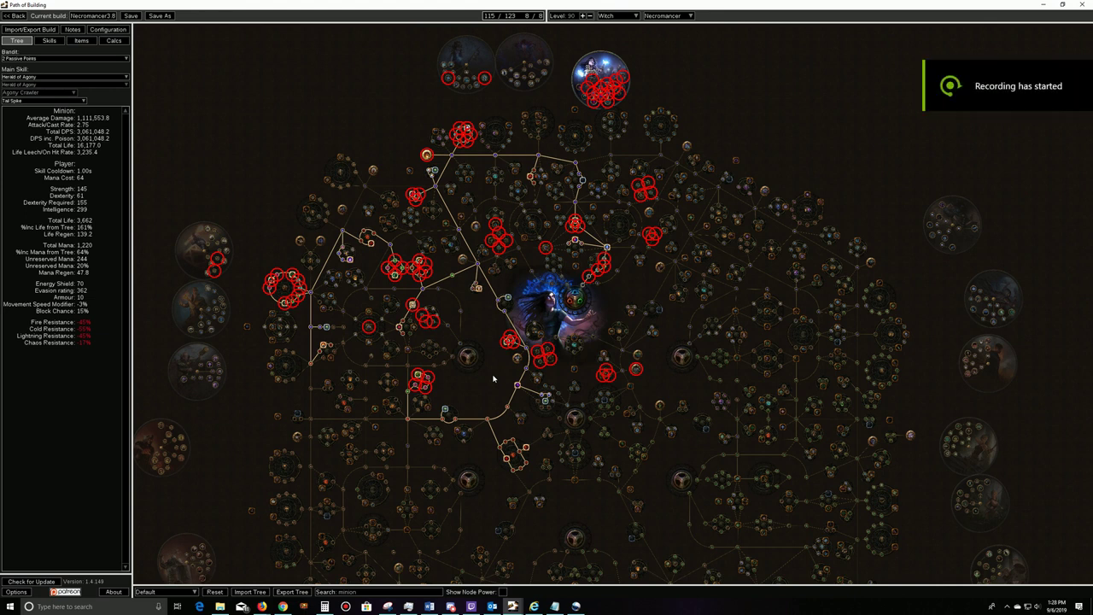
Step: Zoom in on the Witch start and pan the passive tree to show its upper nodes
{"action": "scroll", "coordinate": [563, 329], "scroll_direction": "up", "scroll_amount": 2}
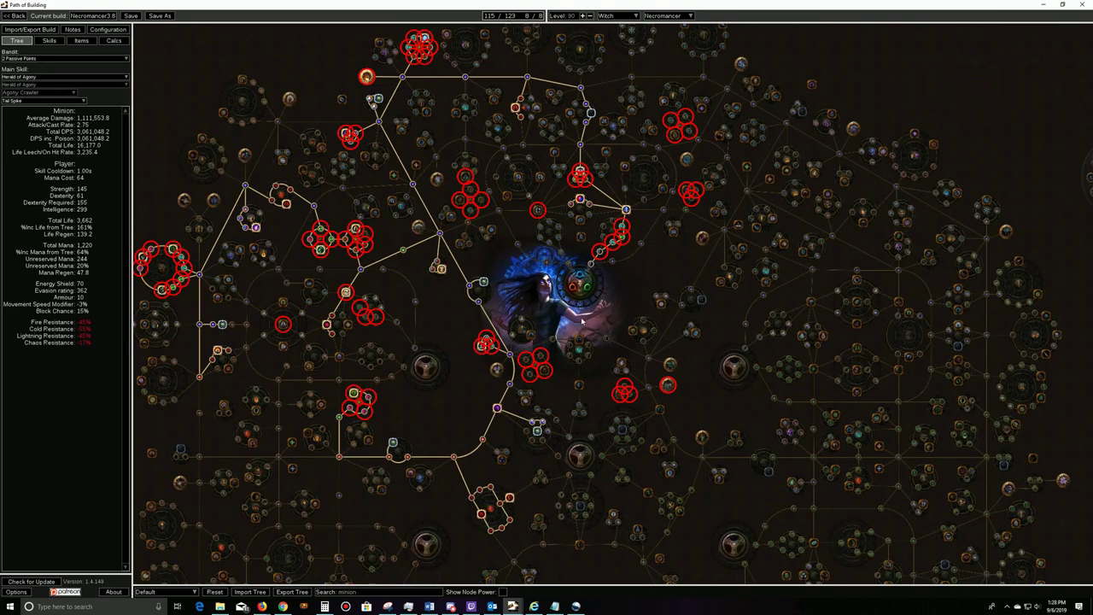
{"action": "left_click_drag", "start_coordinate": [589, 321], "coordinate": [586, 381]}
{"action": "left_click_drag", "start_coordinate": [546, 101], "coordinate": [544, 179]}
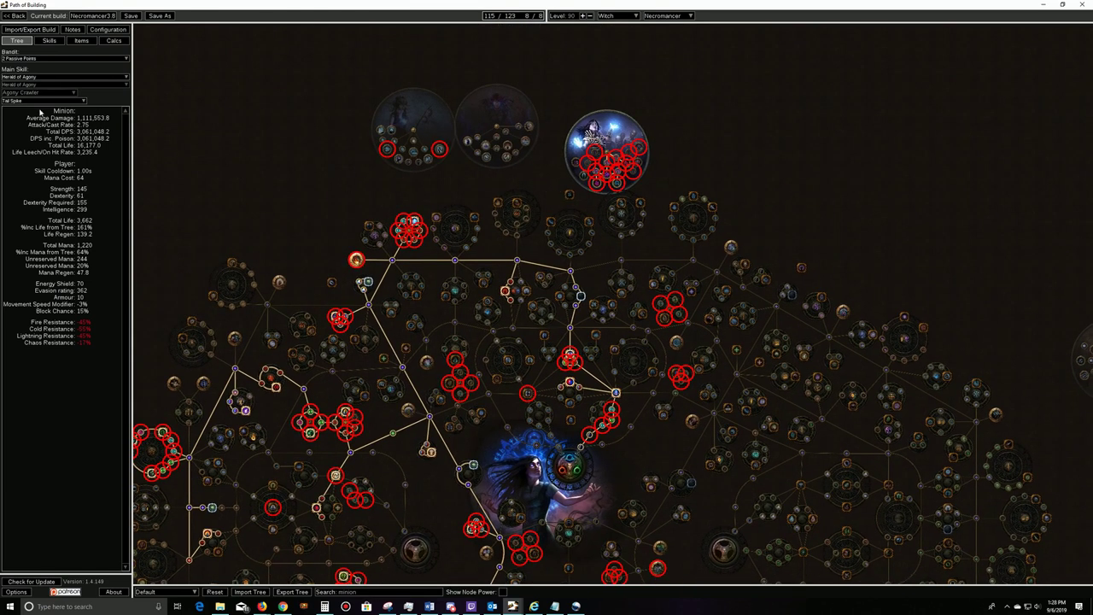
{"action": "mouse_move", "coordinate": [31, 82]}
Step: Review the equipped gear on the Items tab, reading the jewel socket, Ring 1 and Body Armour tooltips
{"action": "mouse_move", "coordinate": [80, 72]}
{"action": "left_click", "coordinate": [81, 41]}
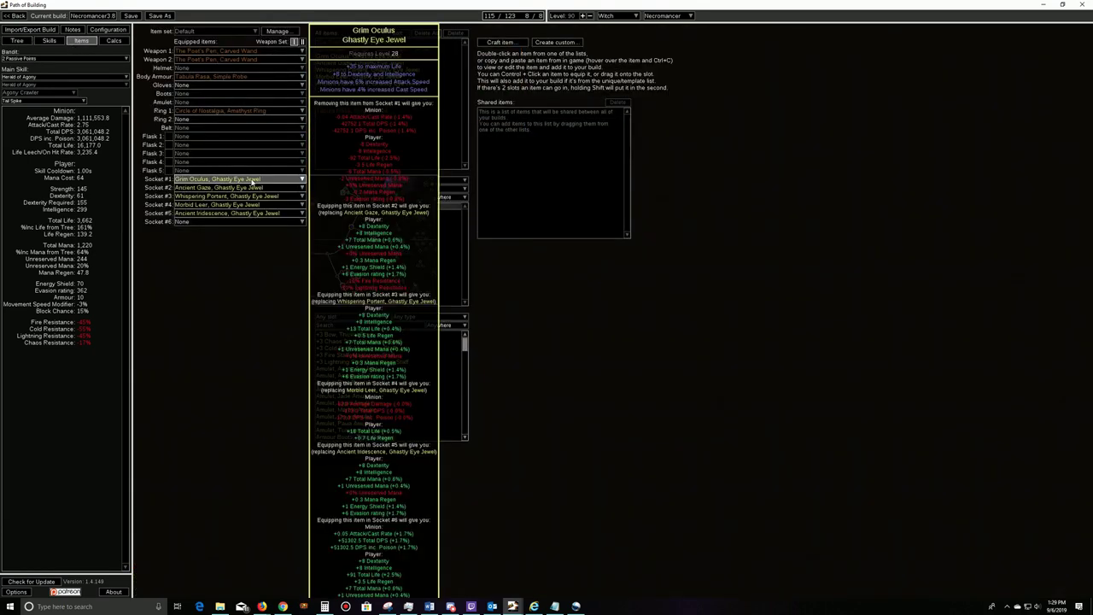
{"action": "mouse_move", "coordinate": [211, 218]}
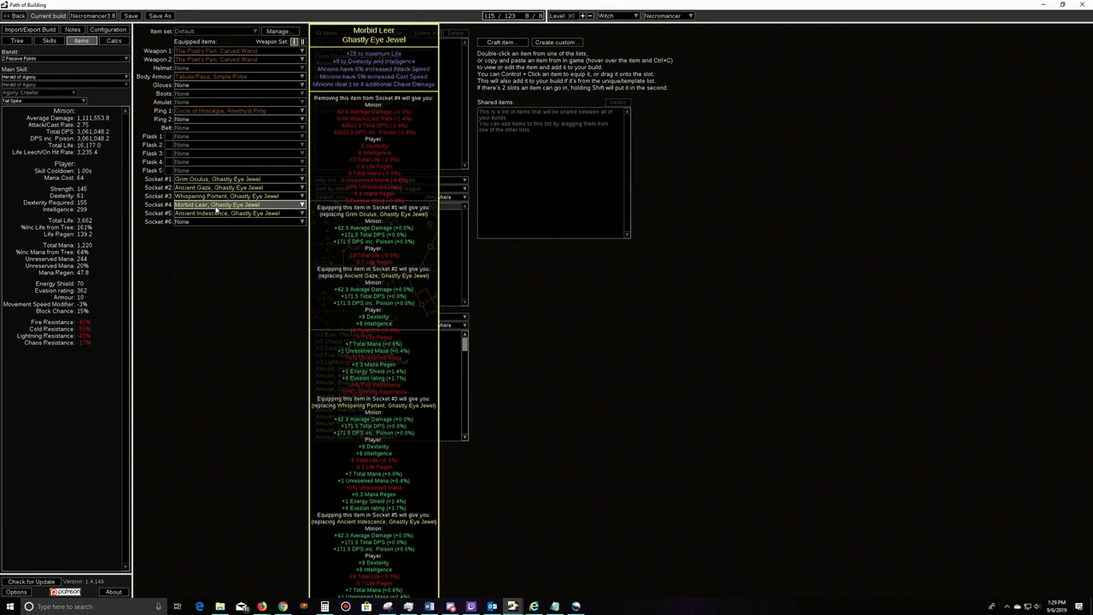
{"action": "mouse_move", "coordinate": [220, 187]}
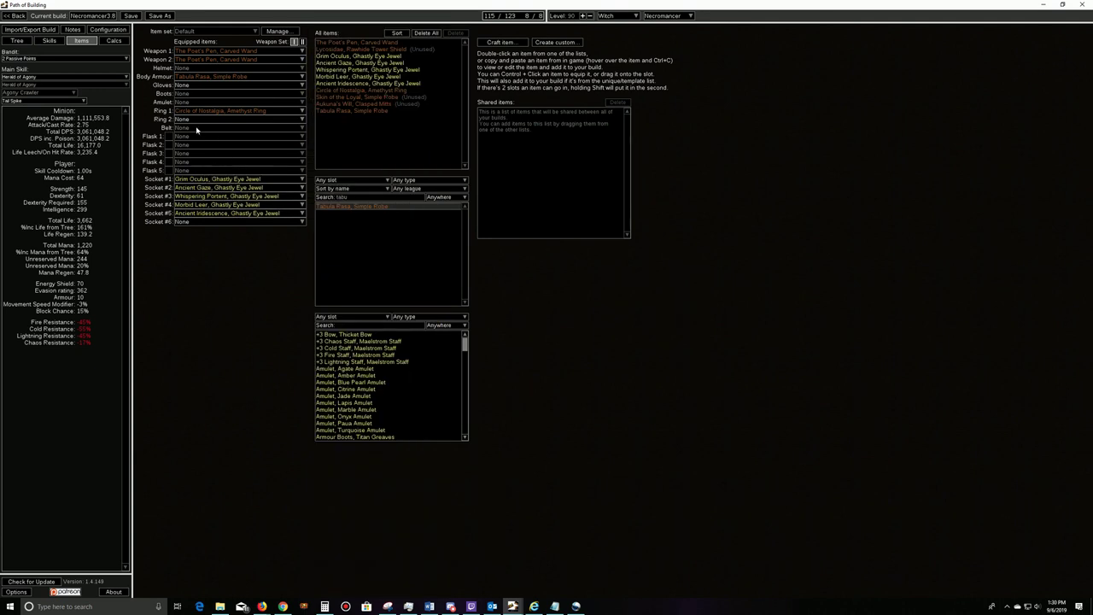
{"action": "mouse_move", "coordinate": [203, 117]}
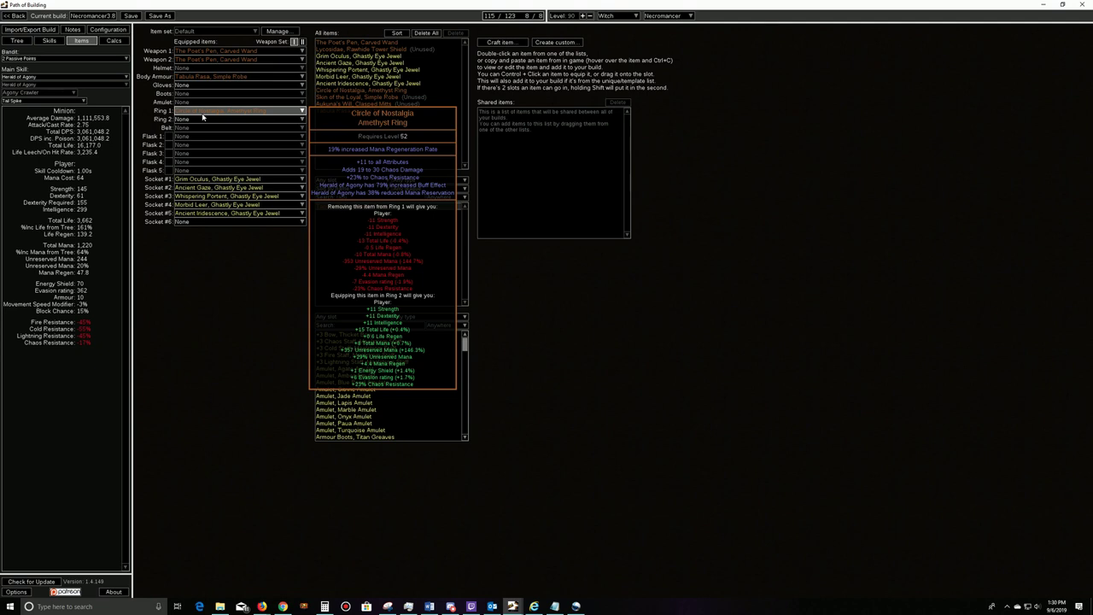
{"action": "mouse_move", "coordinate": [209, 80]}
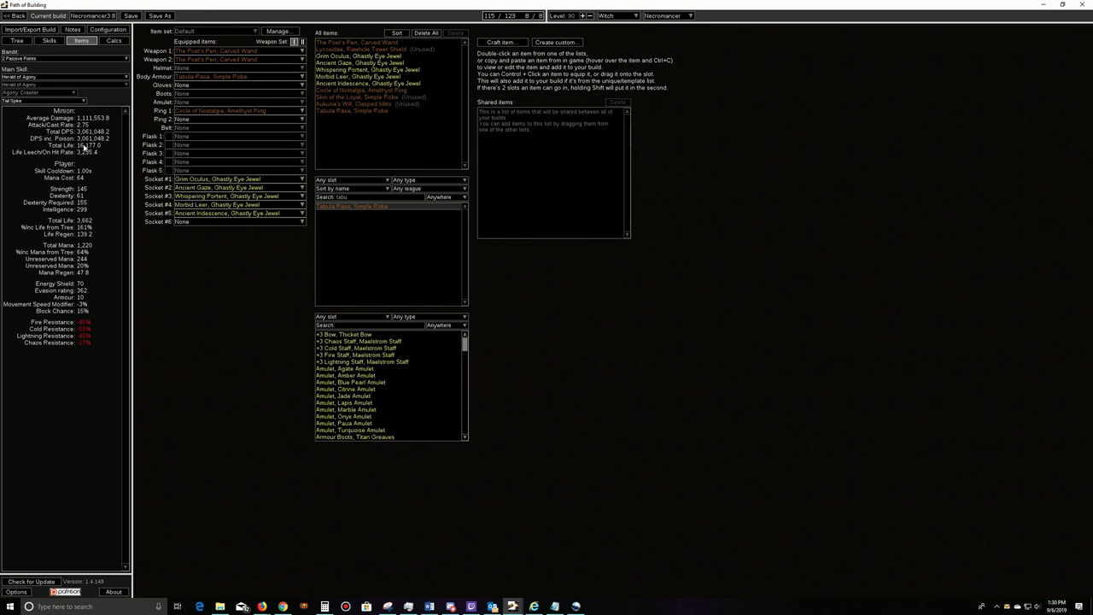
{"action": "left_click", "coordinate": [48, 42]}
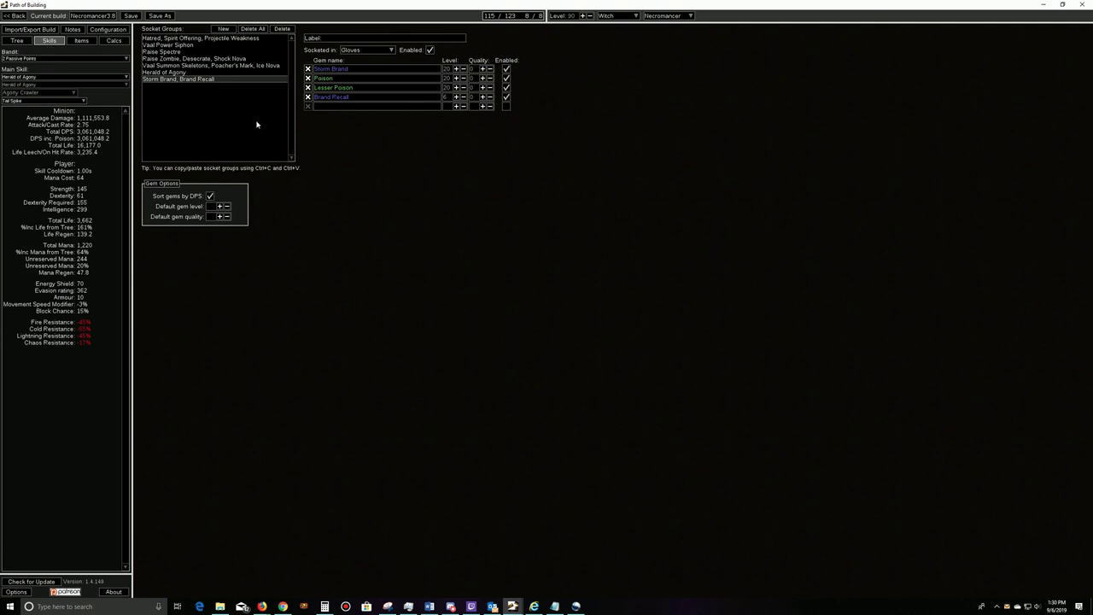
Step: Select the Hatred boot group and read its Spirit Offering, Projectile Weakness and Generosity gems
{"action": "left_click", "coordinate": [188, 38]}
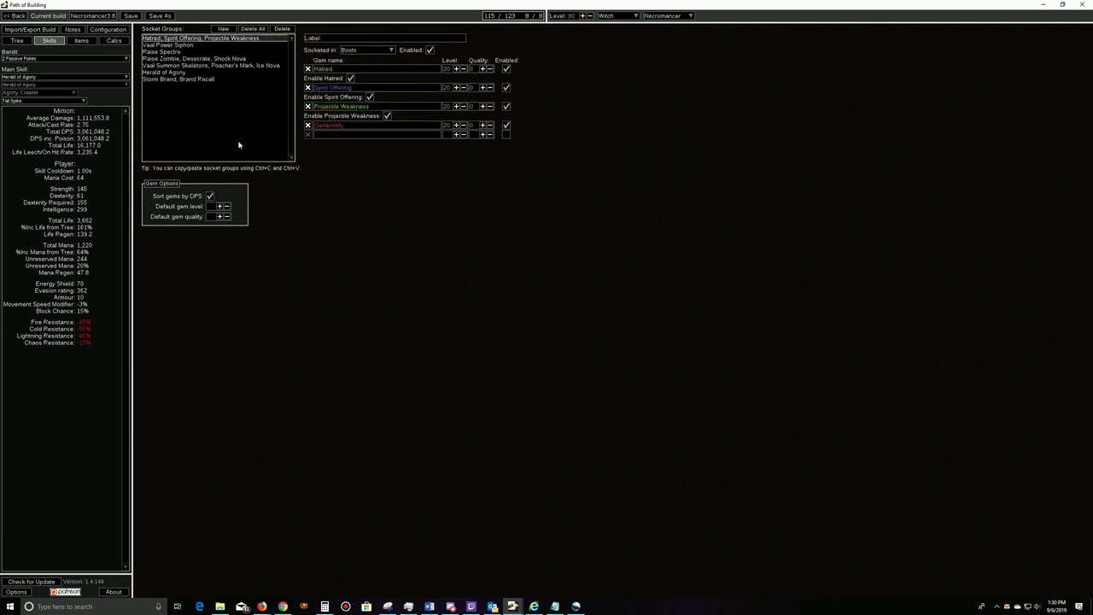
{"action": "mouse_move", "coordinate": [393, 93]}
{"action": "mouse_move", "coordinate": [392, 127]}
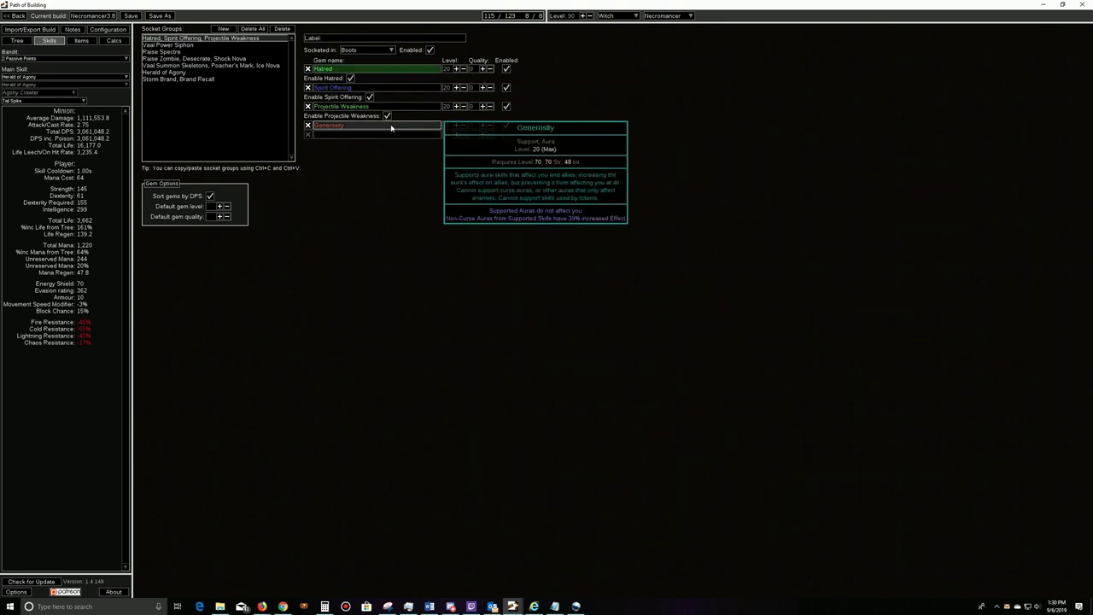
{"action": "mouse_move", "coordinate": [384, 73]}
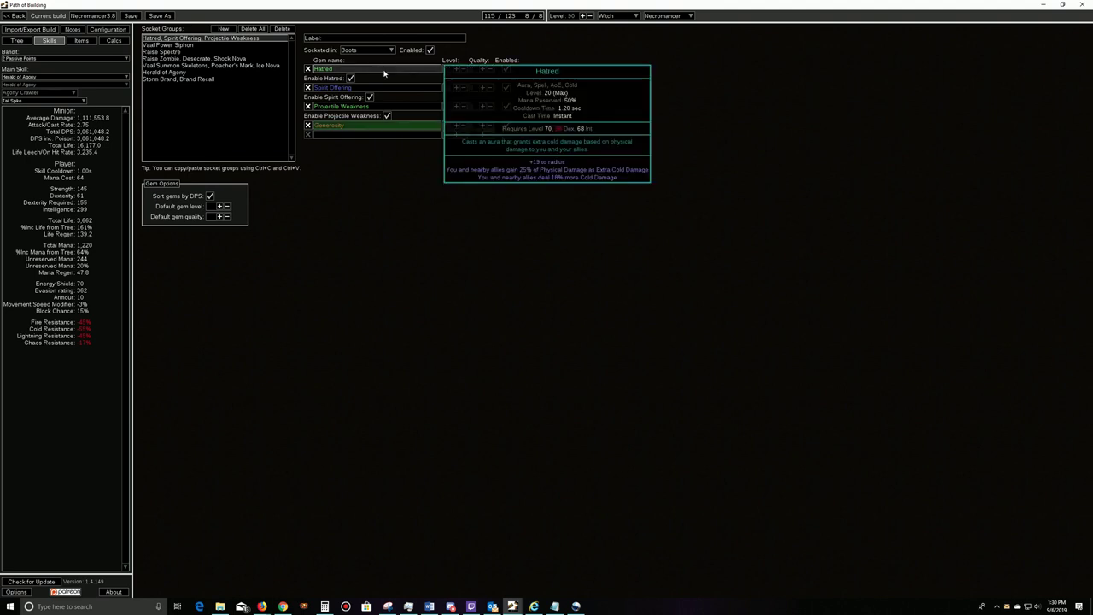
{"action": "mouse_move", "coordinate": [373, 111]}
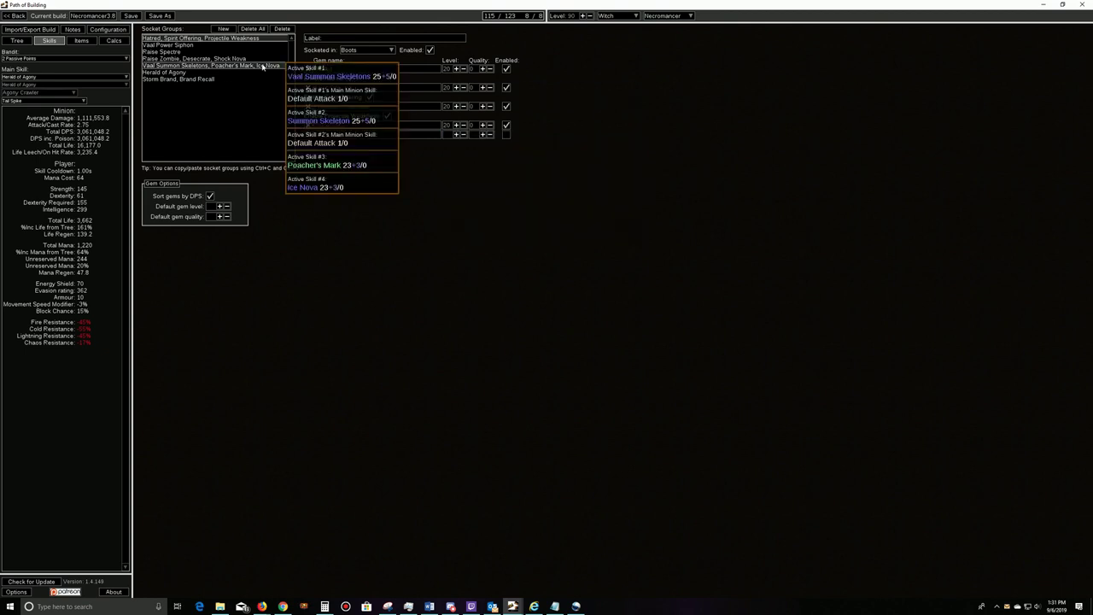
Step: Show the Vaal Power Siphon group's Poison, Lesser Poison and Chain gems, briefly checking Items
{"action": "left_click", "coordinate": [176, 46]}
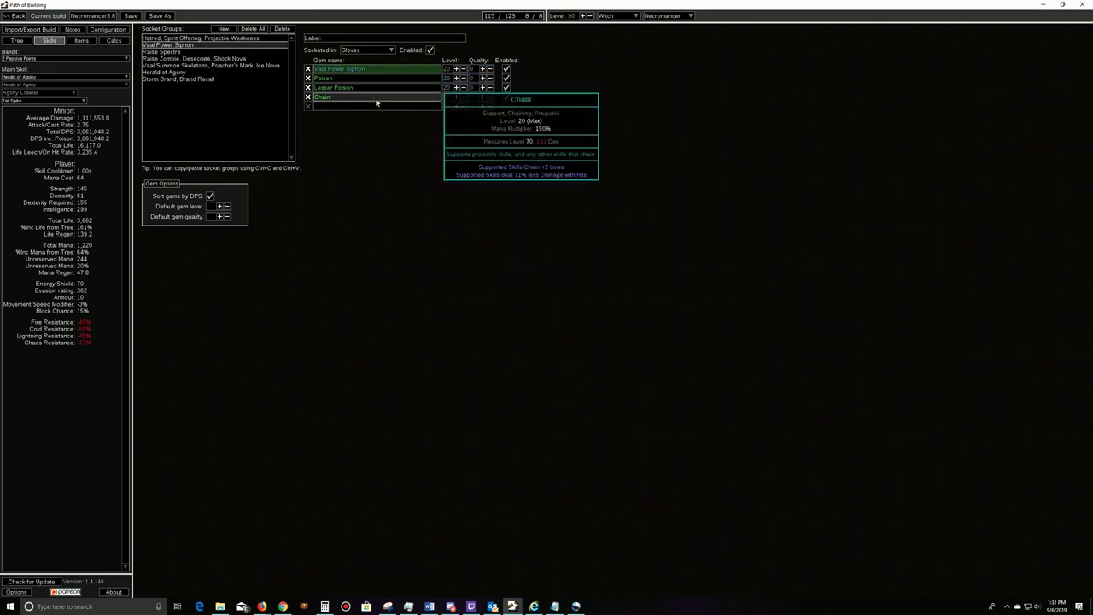
{"action": "left_click", "coordinate": [80, 42]}
{"action": "mouse_move", "coordinate": [224, 114]}
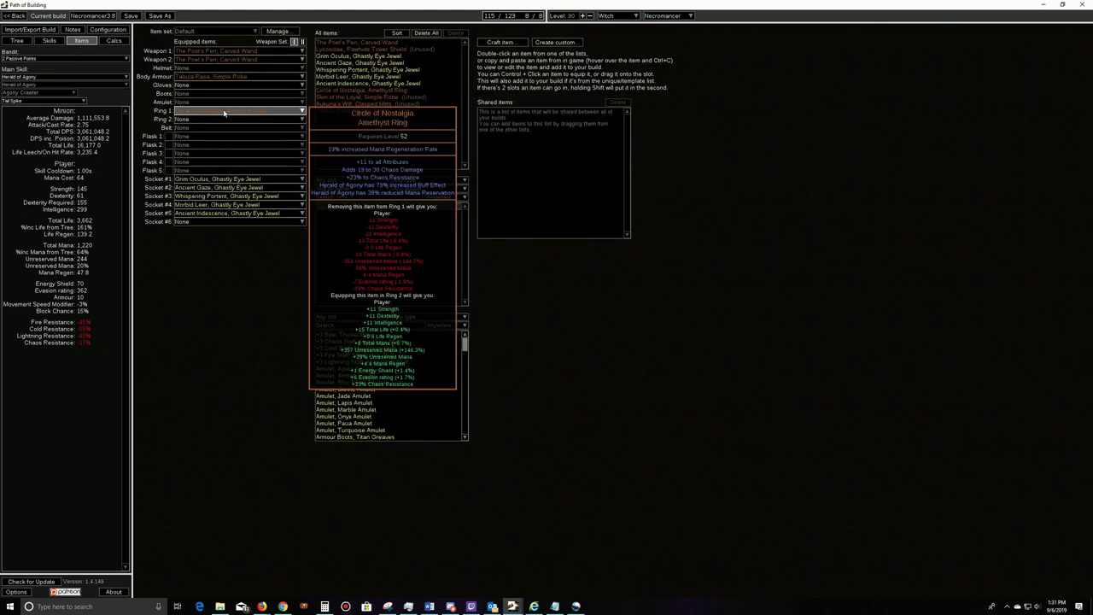
{"action": "left_click", "coordinate": [50, 40]}
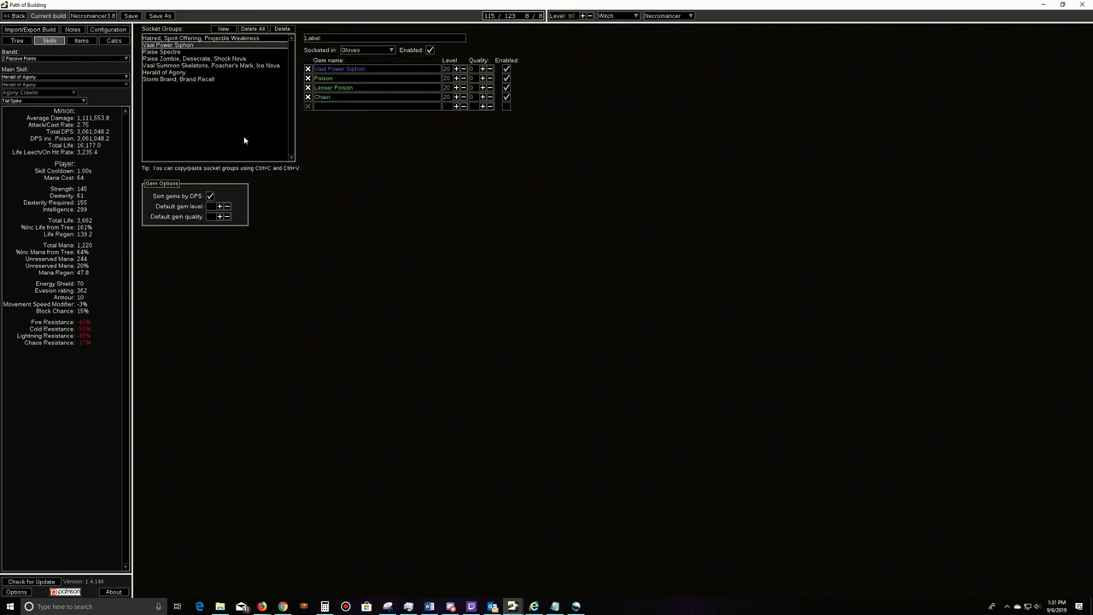
{"action": "mouse_move", "coordinate": [349, 89]}
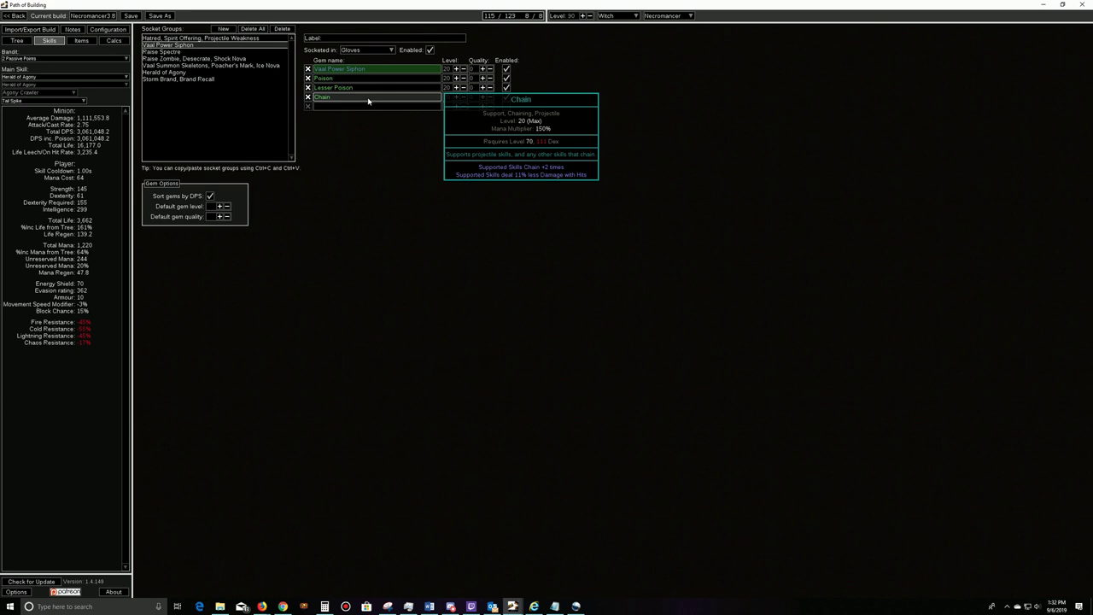
Step: Select the Raise Spectre helmet group and set it as main skill, showing 92,606.3 total DPS
{"action": "left_click", "coordinate": [161, 52]}
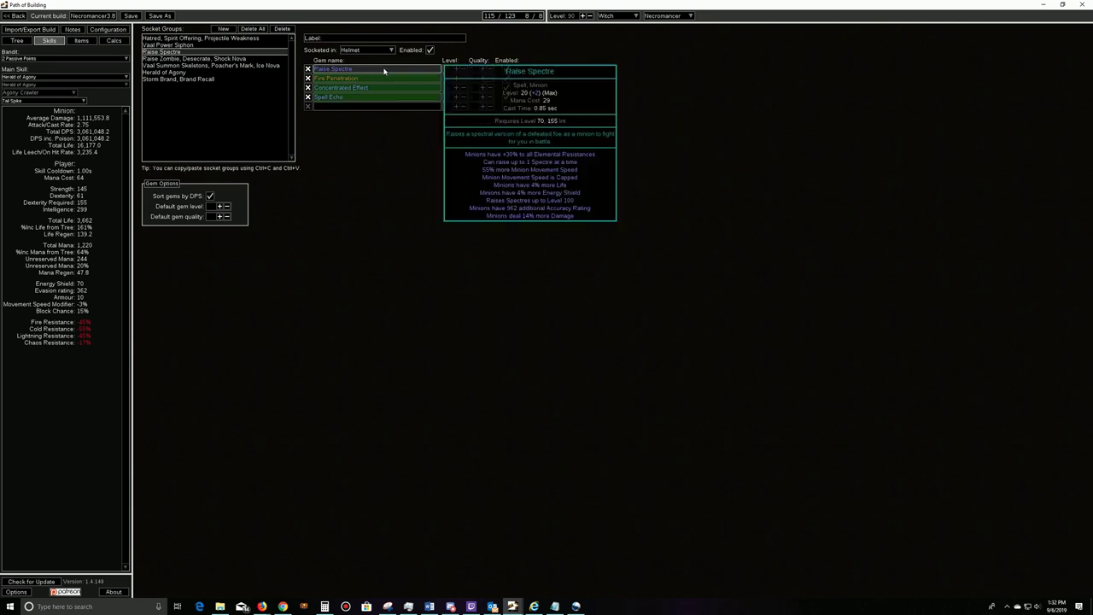
{"action": "mouse_move", "coordinate": [376, 100]}
{"action": "left_click", "coordinate": [24, 76]}
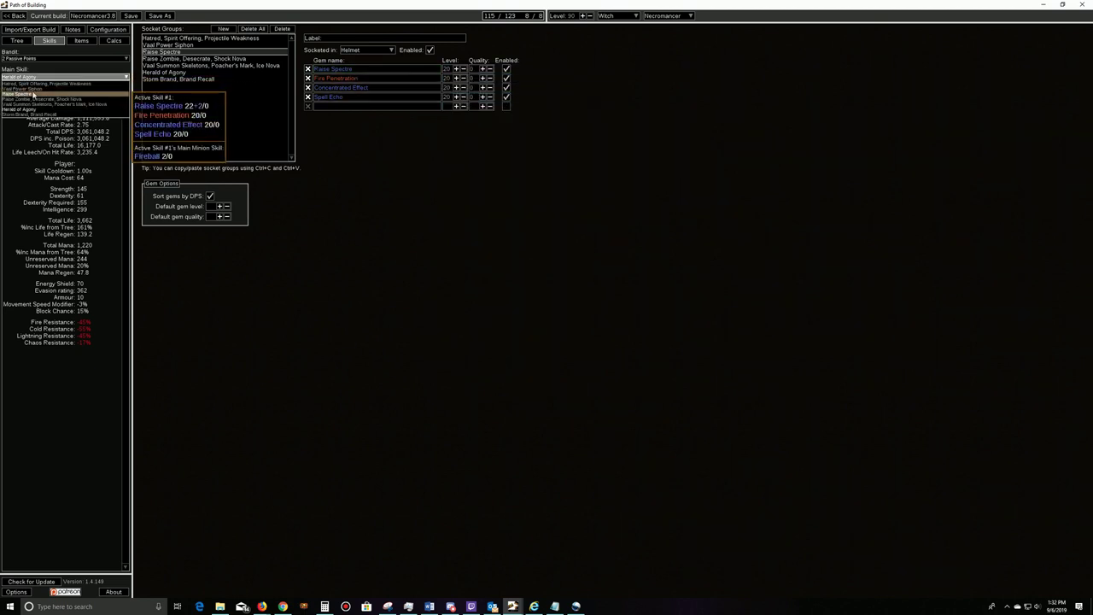
{"action": "left_click", "coordinate": [34, 96]}
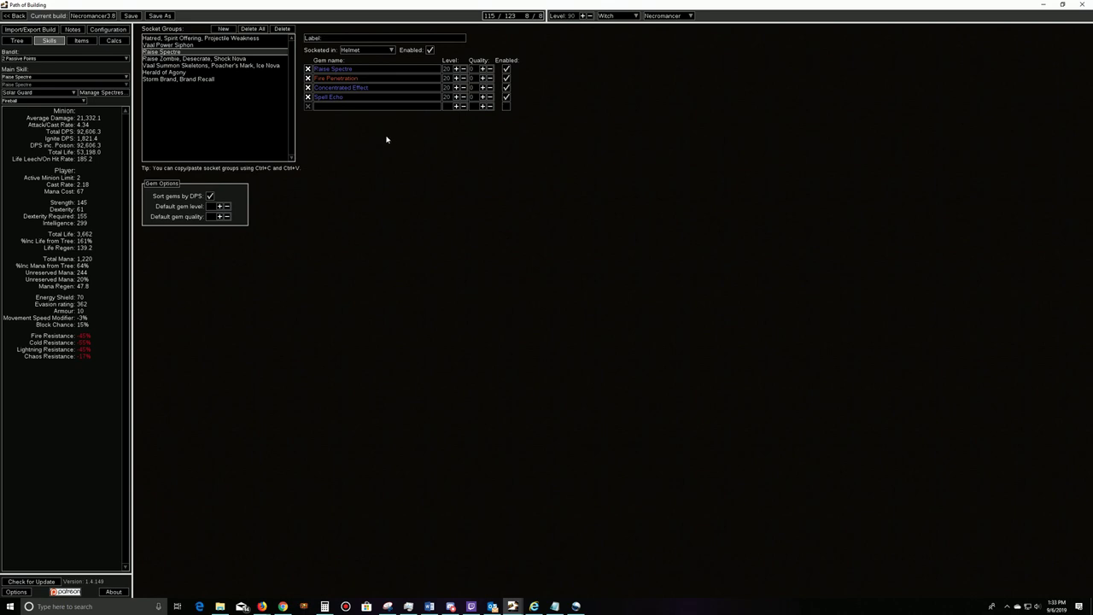
{"action": "mouse_move", "coordinate": [381, 70]}
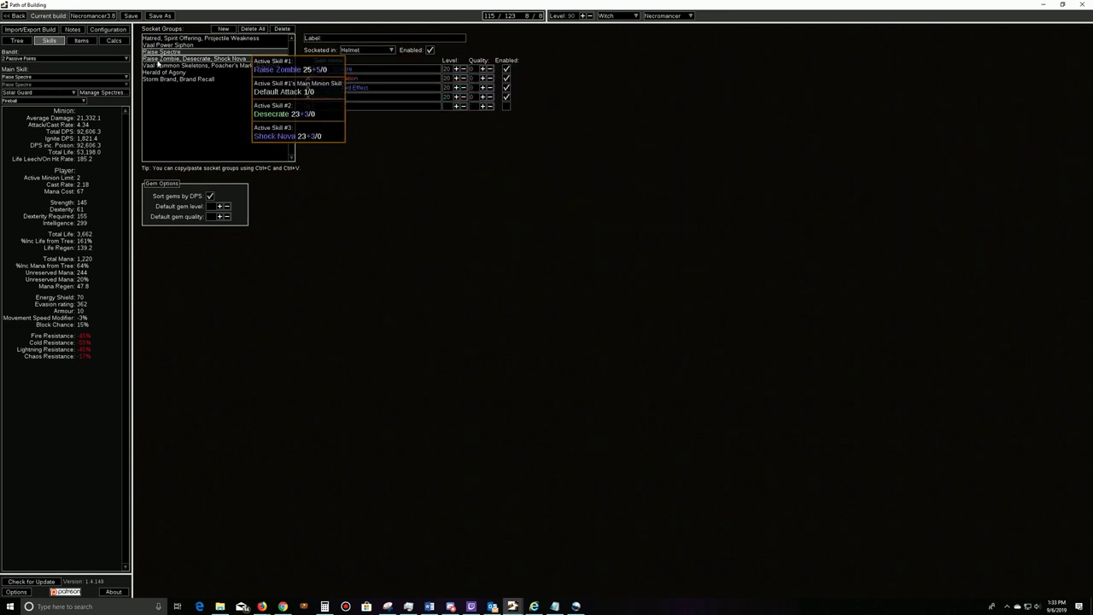
Step: View the Weapon 1 Raise Zombie, Desecrate, Shock Nova group, then the Vaal Summon Skeletons group
{"action": "left_click", "coordinate": [192, 58]}
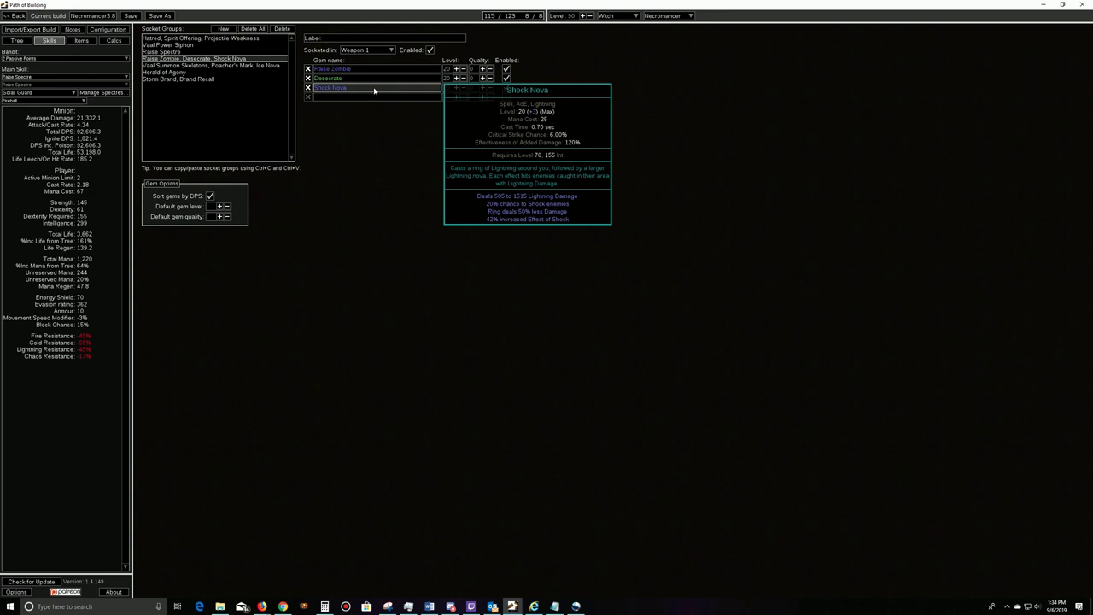
{"action": "left_click", "coordinate": [156, 65]}
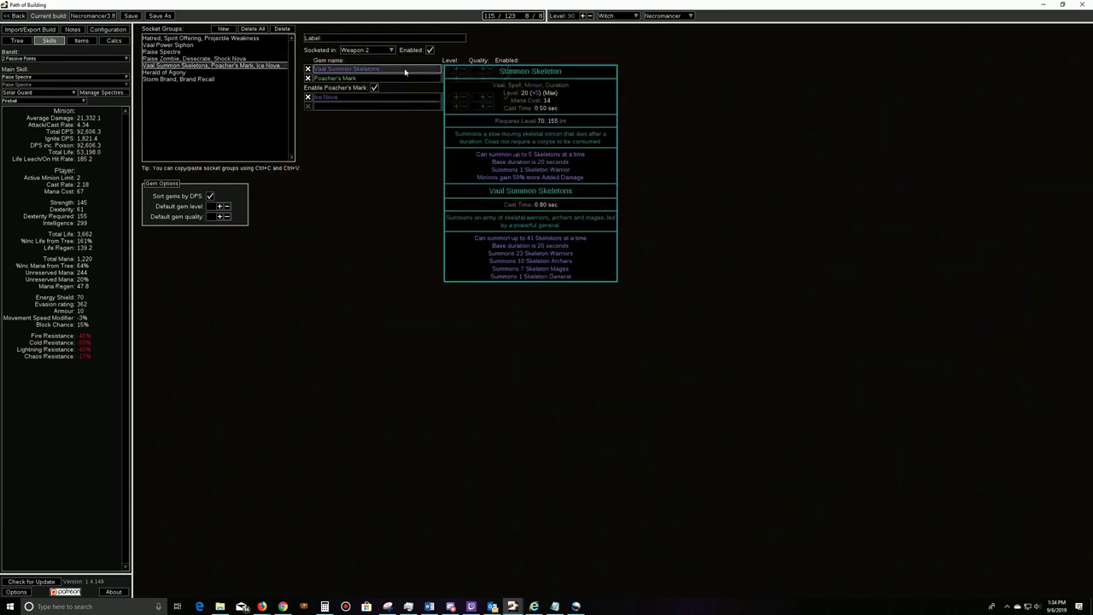
Step: Read the Poacher's Mark and Ice Nova gem tooltips in the Weapon 2 group
{"action": "mouse_move", "coordinate": [407, 83]}
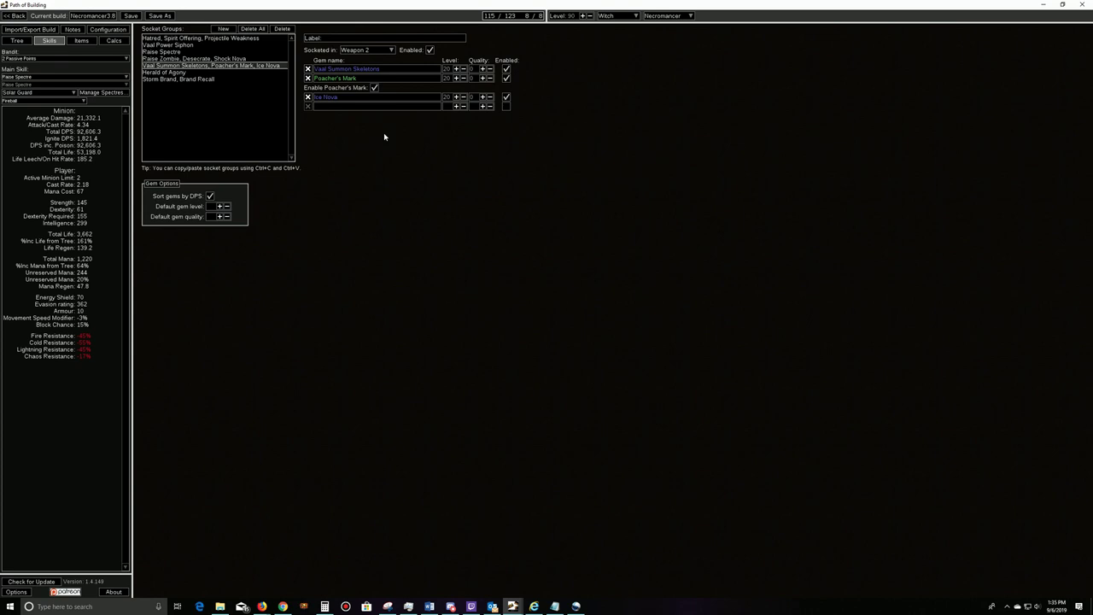
{"action": "mouse_move", "coordinate": [350, 97]}
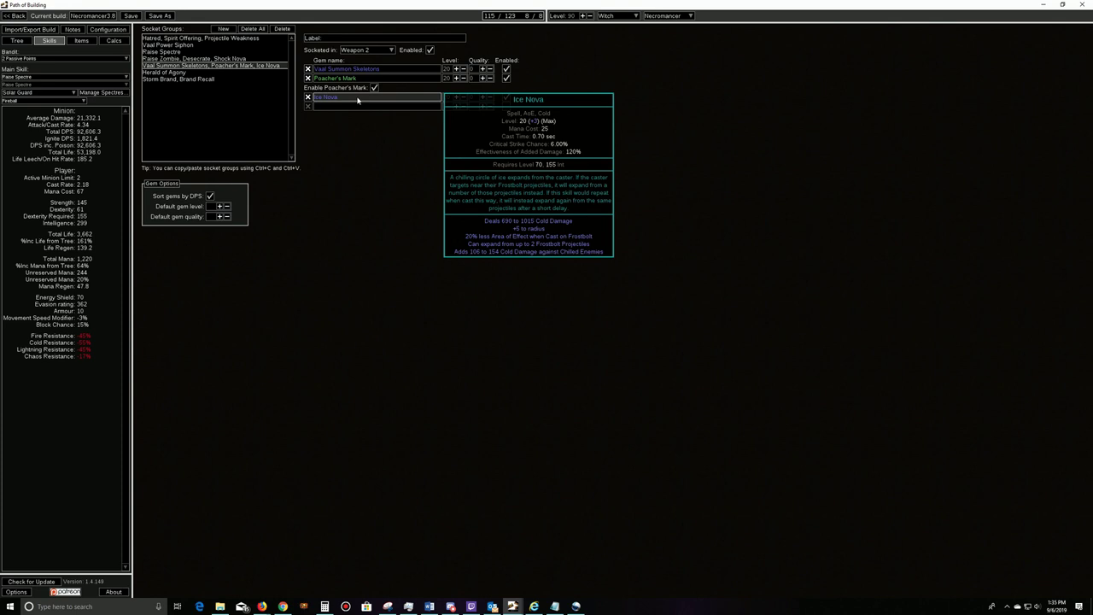
Step: Select the Herald of Agony body armour group and remove its Hypothermia gem
{"action": "left_click", "coordinate": [166, 72]}
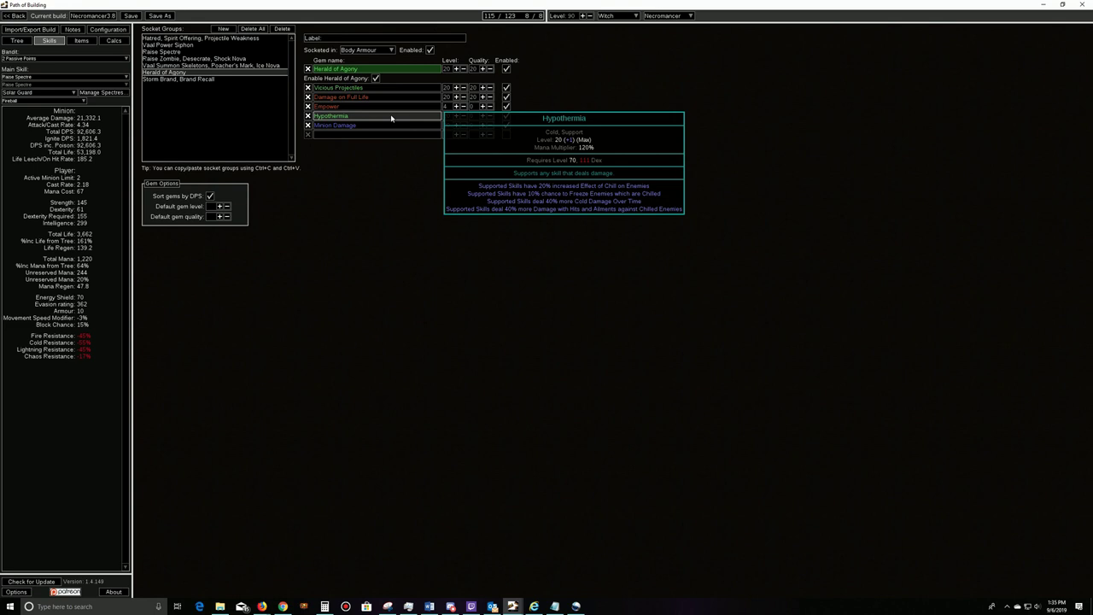
{"action": "left_click", "coordinate": [307, 115]}
Step: Make Herald of Agony the main skill
{"action": "left_click", "coordinate": [337, 125]}
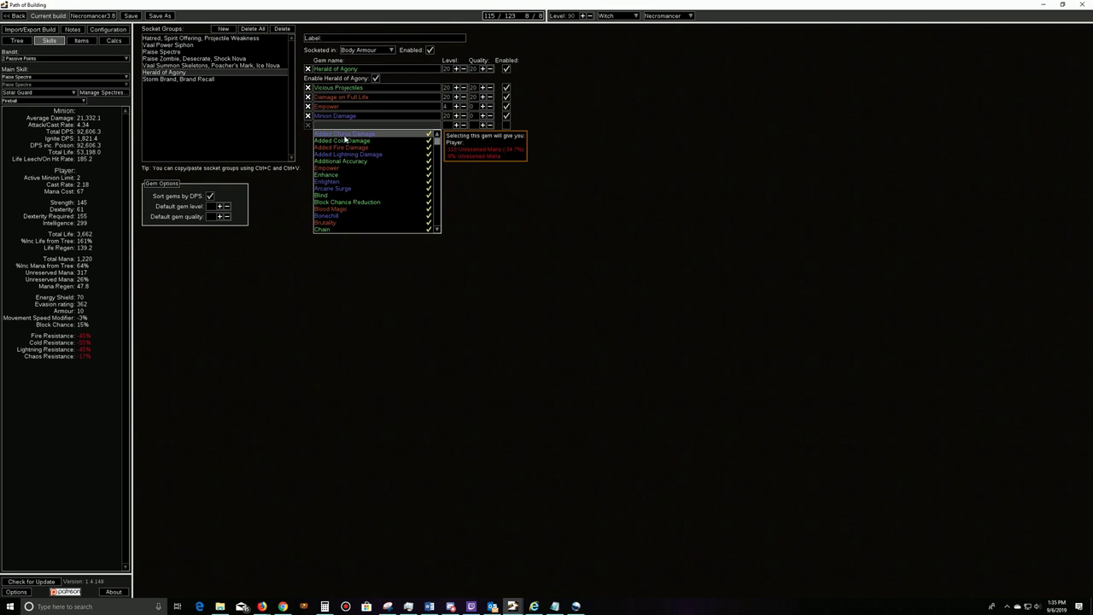
{"action": "left_click", "coordinate": [40, 77]}
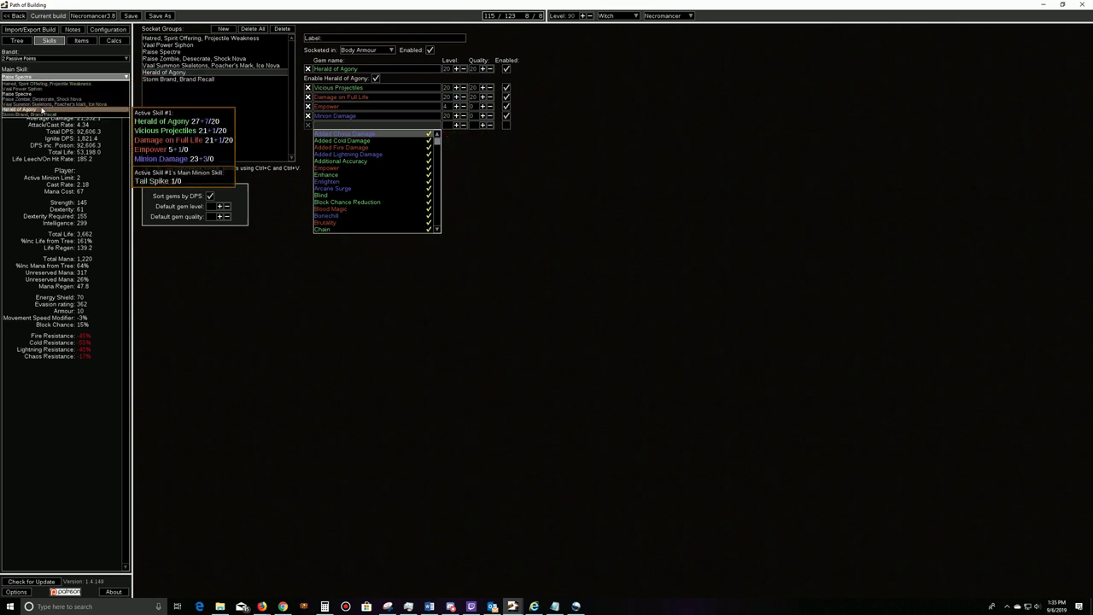
{"action": "left_click", "coordinate": [34, 110]}
{"action": "left_click", "coordinate": [432, 268]}
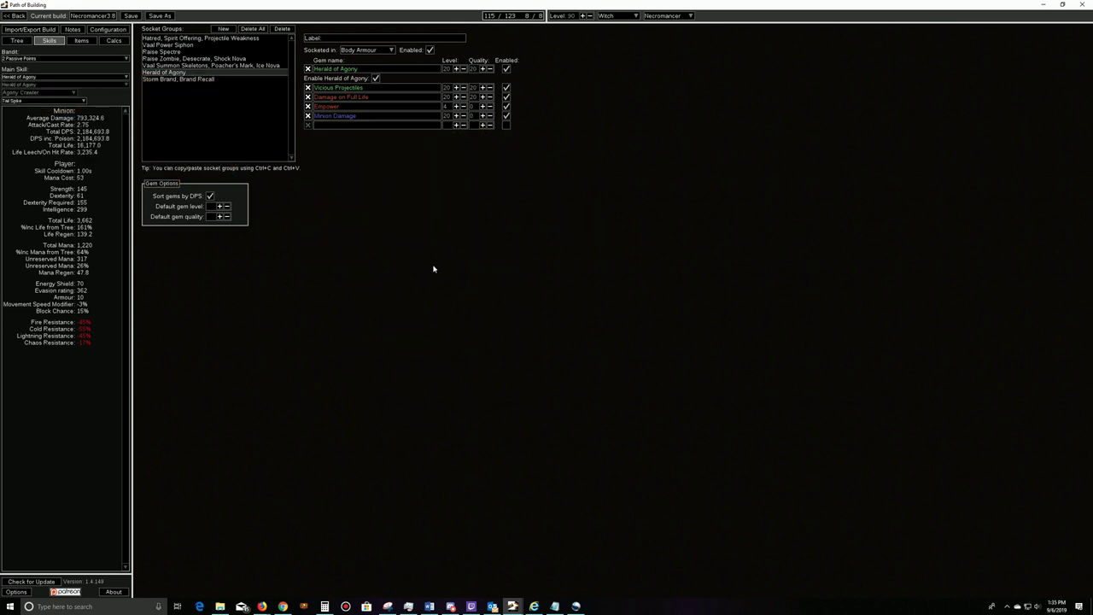
Step: Fill the empty Herald of Agony slot with Slower Projectiles, swap it for Hypothermia, and save
{"action": "left_click", "coordinate": [349, 126]}
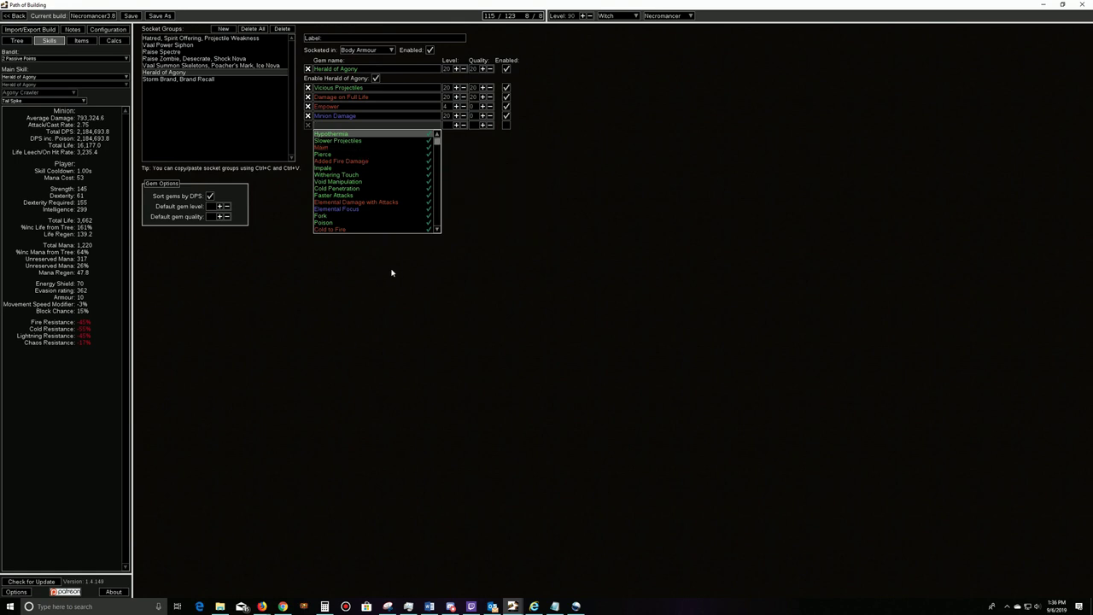
{"action": "left_click", "coordinate": [343, 142]}
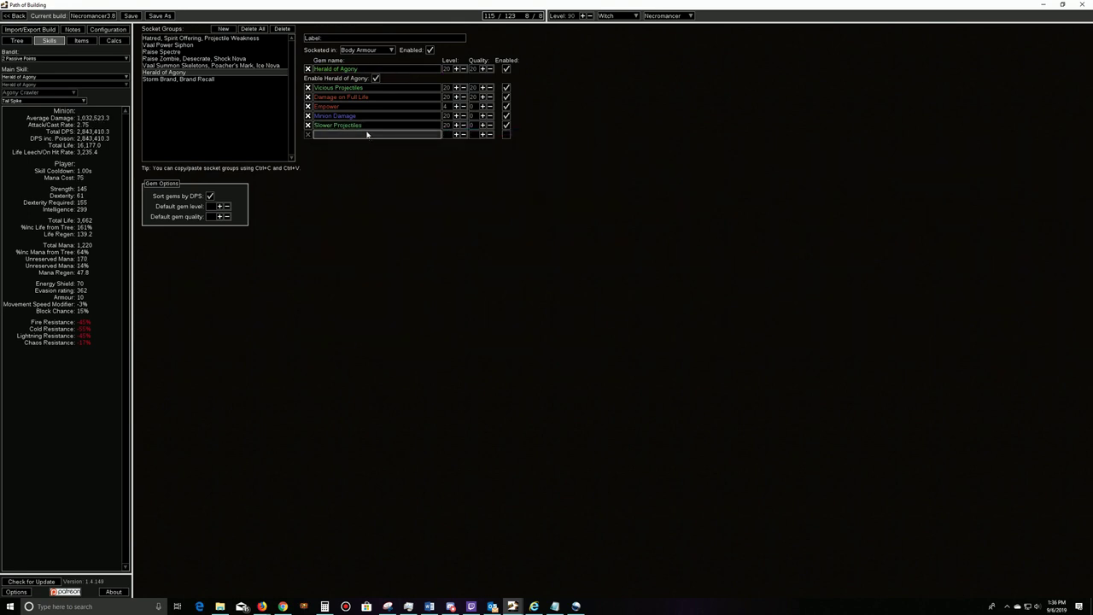
{"action": "left_click", "coordinate": [341, 125]}
{"action": "left_click", "coordinate": [378, 169]}
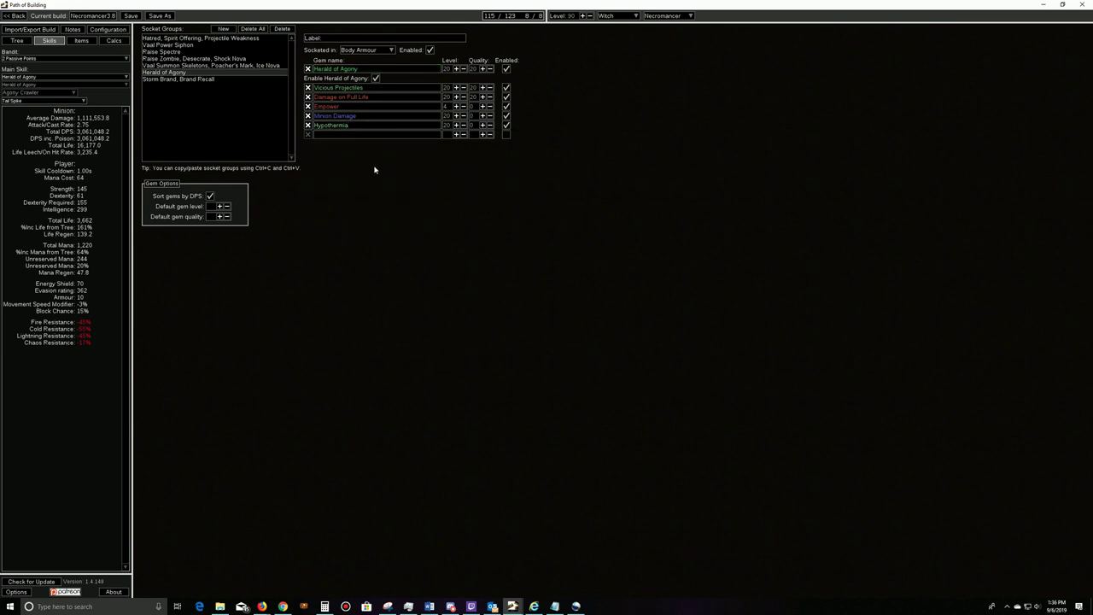
{"action": "left_click", "coordinate": [131, 16]}
{"action": "left_click", "coordinate": [156, 79]}
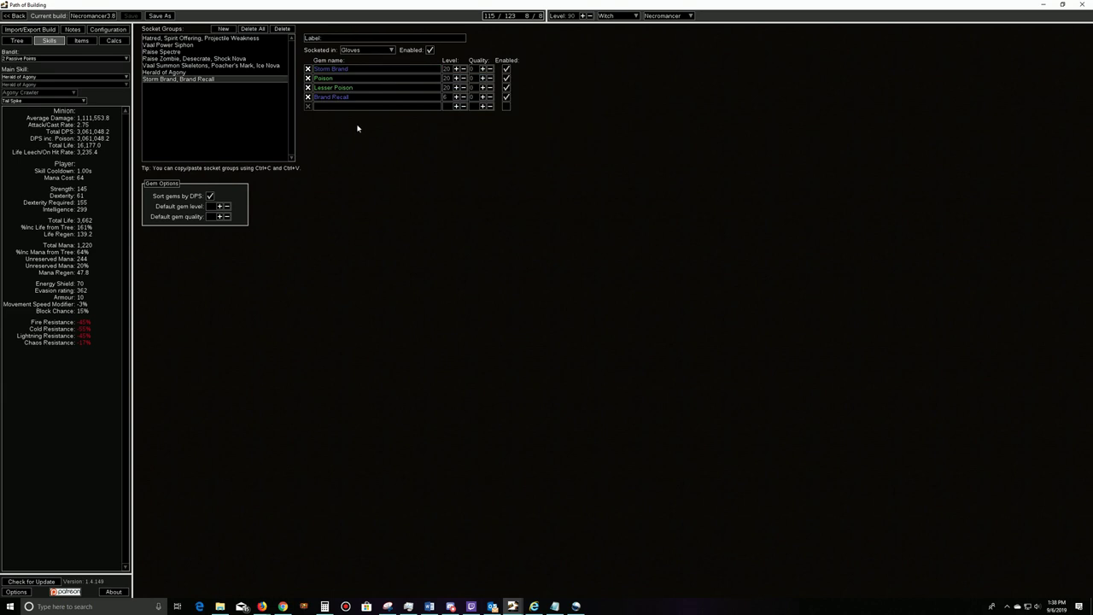
{"action": "mouse_move", "coordinate": [333, 72]}
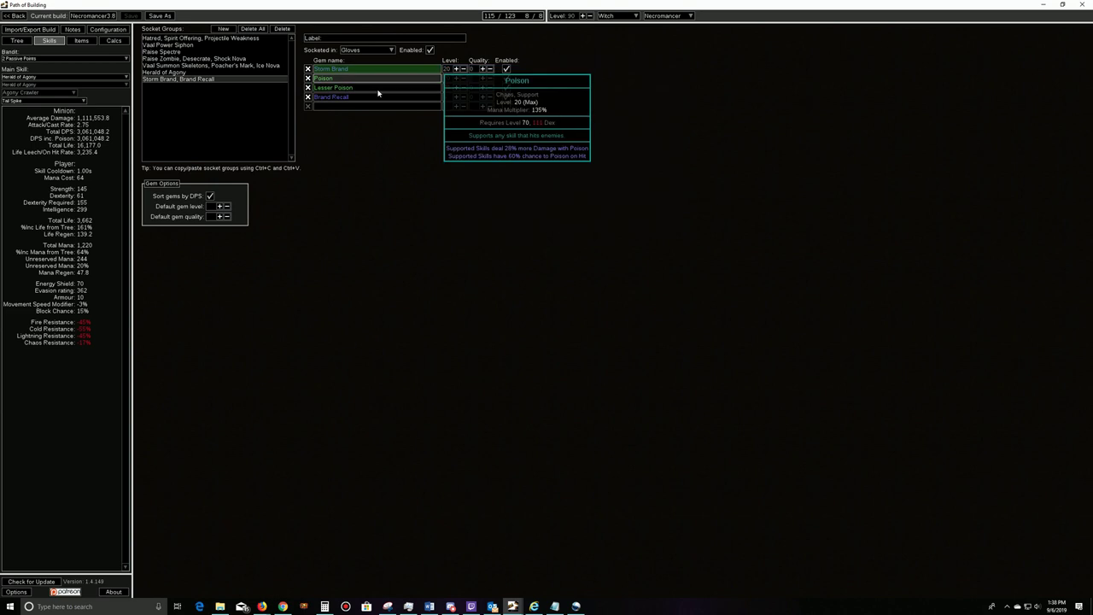
Step: Show the Vaal Power Siphon group's gems, then return to the passive tree
{"action": "left_click", "coordinate": [166, 44]}
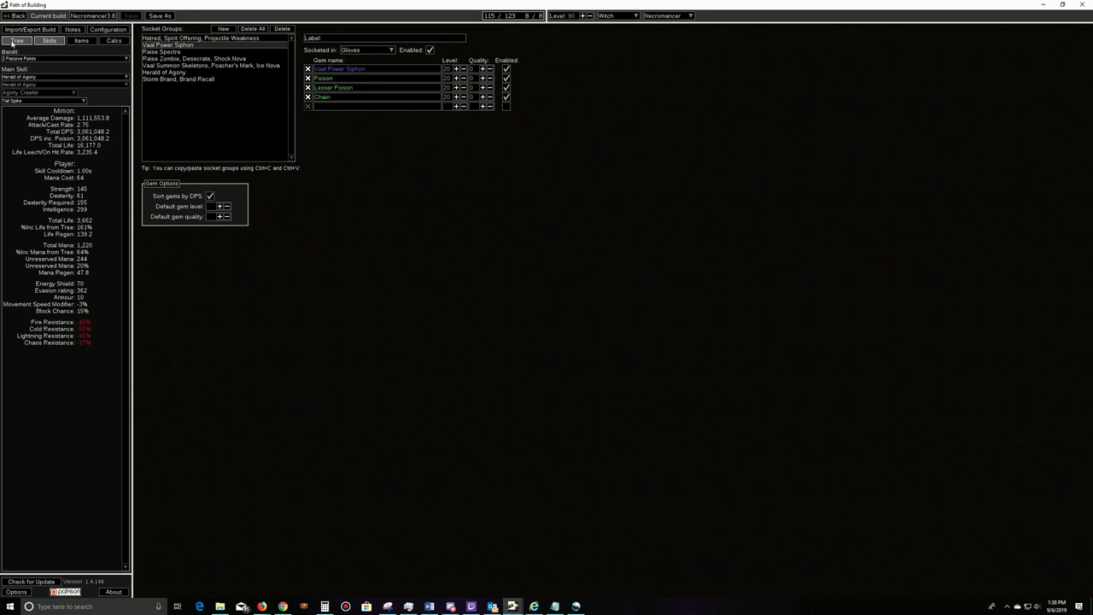
{"action": "left_click", "coordinate": [17, 41]}
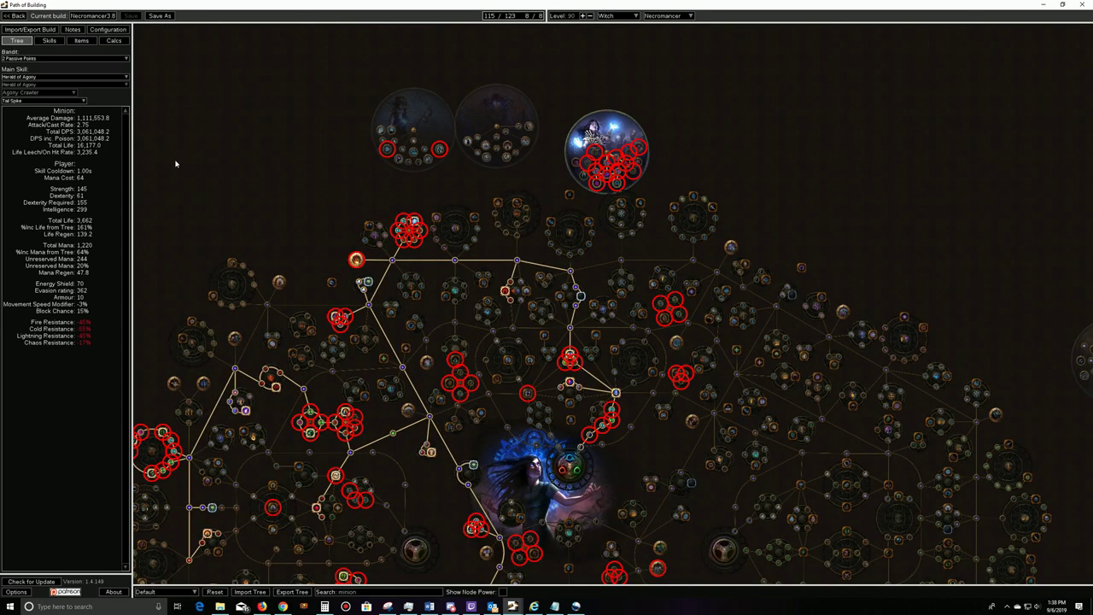
Step: Clear the 'minion' search from the passive tree and glance at the equipped items
{"action": "double_click", "coordinate": [325, 593]}
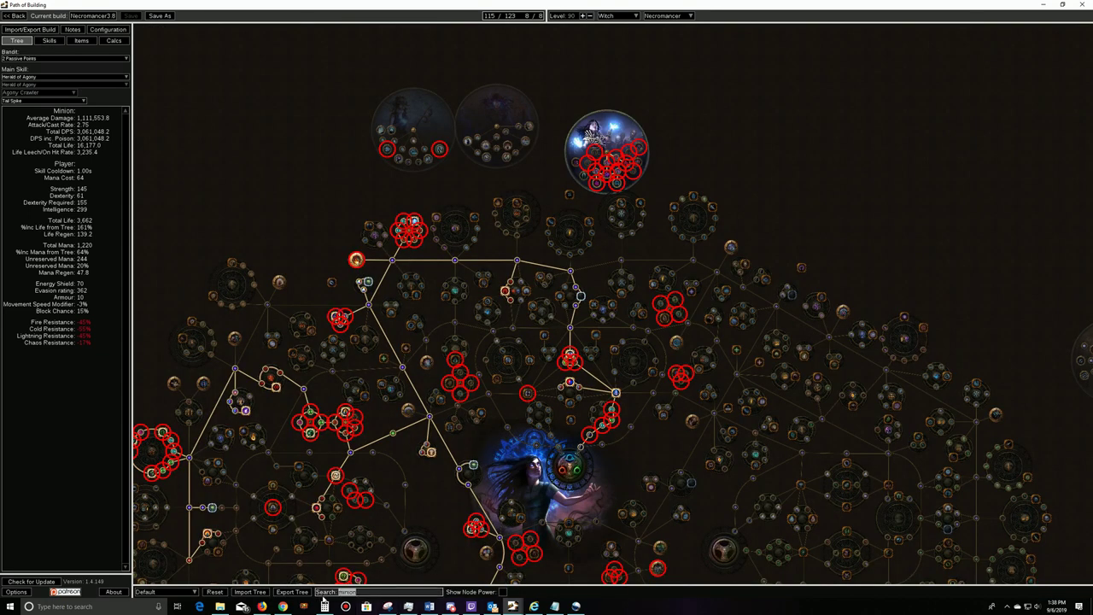
{"action": "key", "text": "BackSpace"}
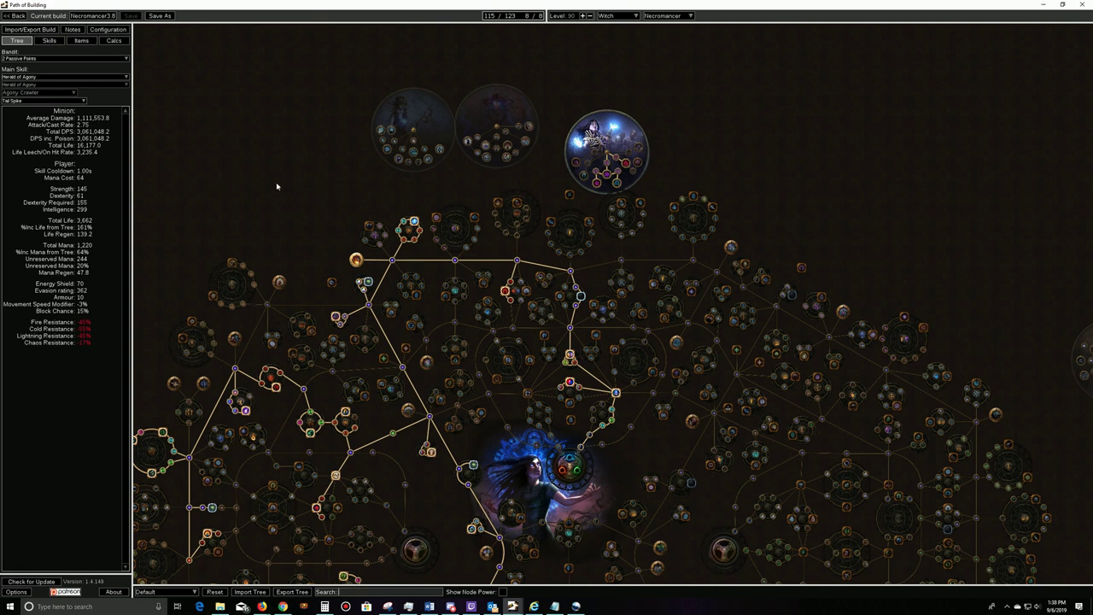
{"action": "left_click", "coordinate": [81, 40]}
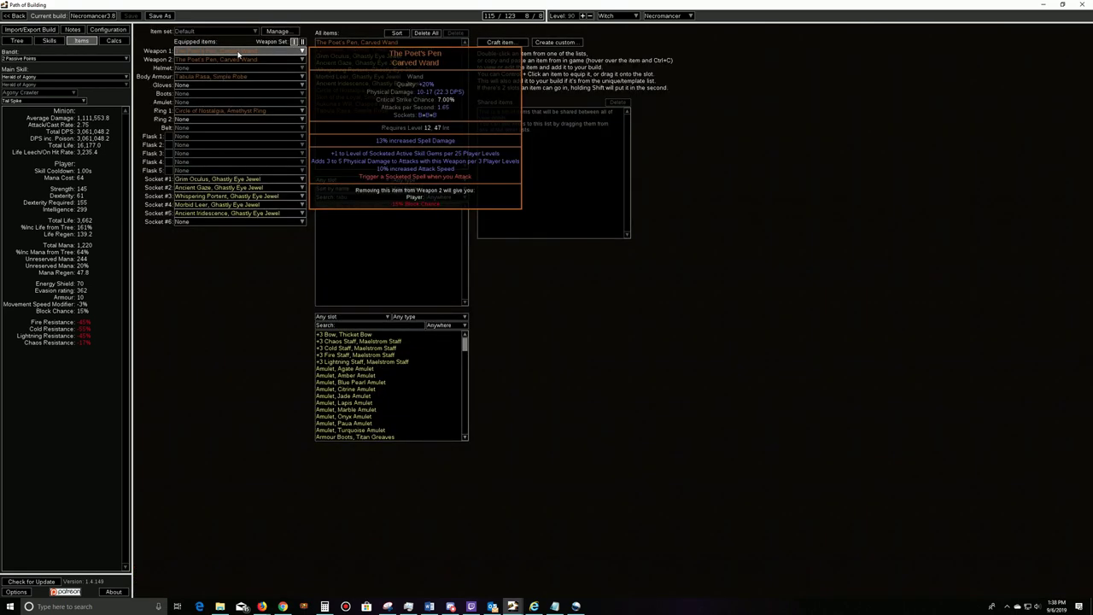
{"action": "mouse_move", "coordinate": [220, 58]}
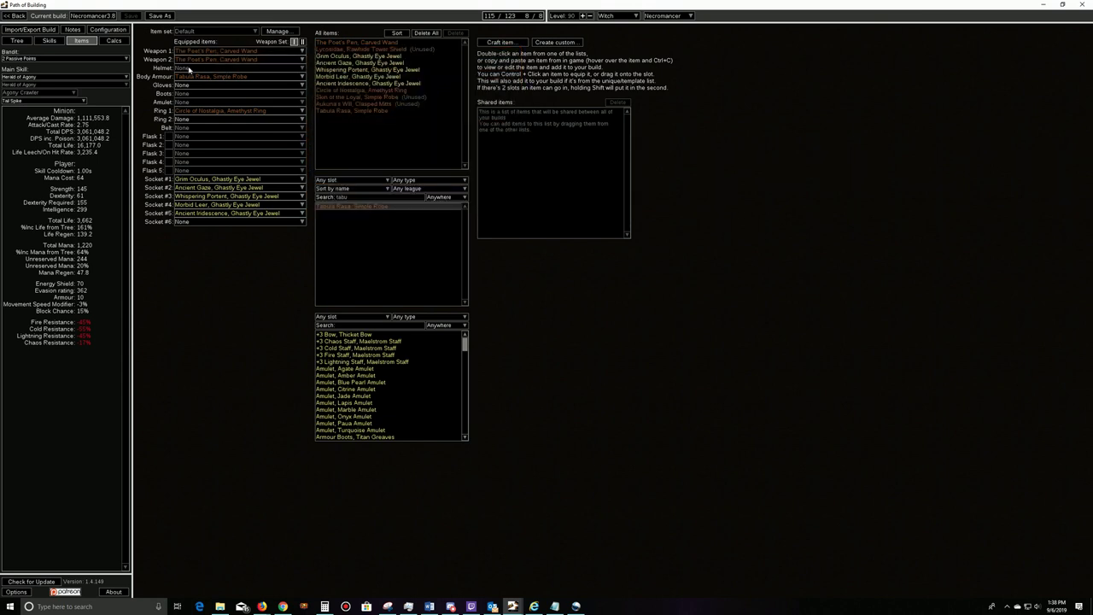
{"action": "mouse_move", "coordinate": [188, 77]}
Step: Return to the passive tree, pan it upward, then view the equipped items again
{"action": "left_click", "coordinate": [16, 41]}
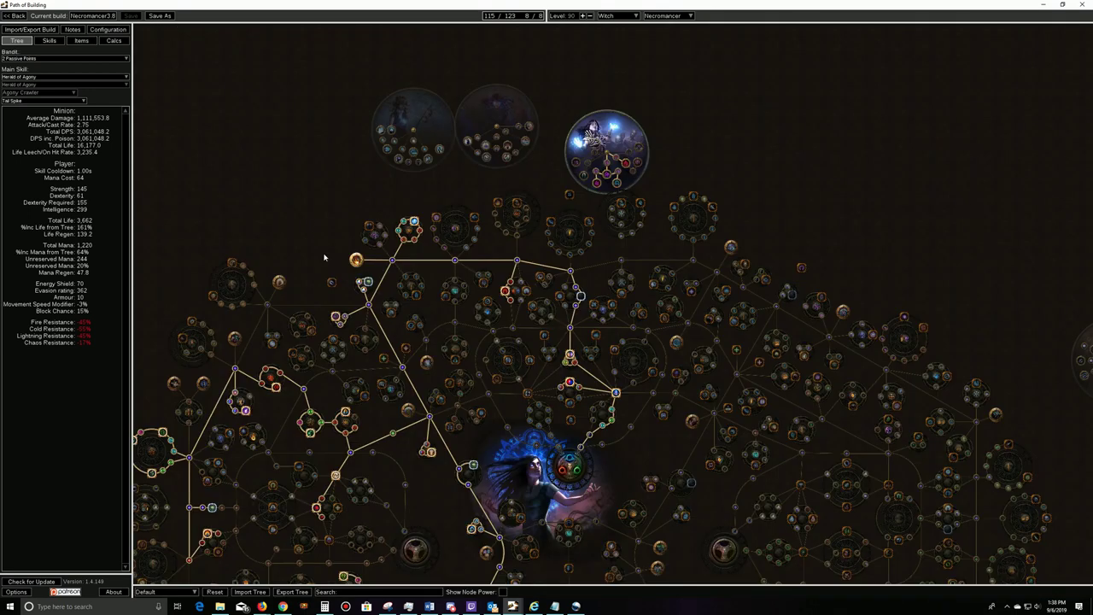
{"action": "left_click_drag", "start_coordinate": [323, 258], "coordinate": [367, 130]}
{"action": "left_click_drag", "start_coordinate": [413, 327], "coordinate": [417, 309]}
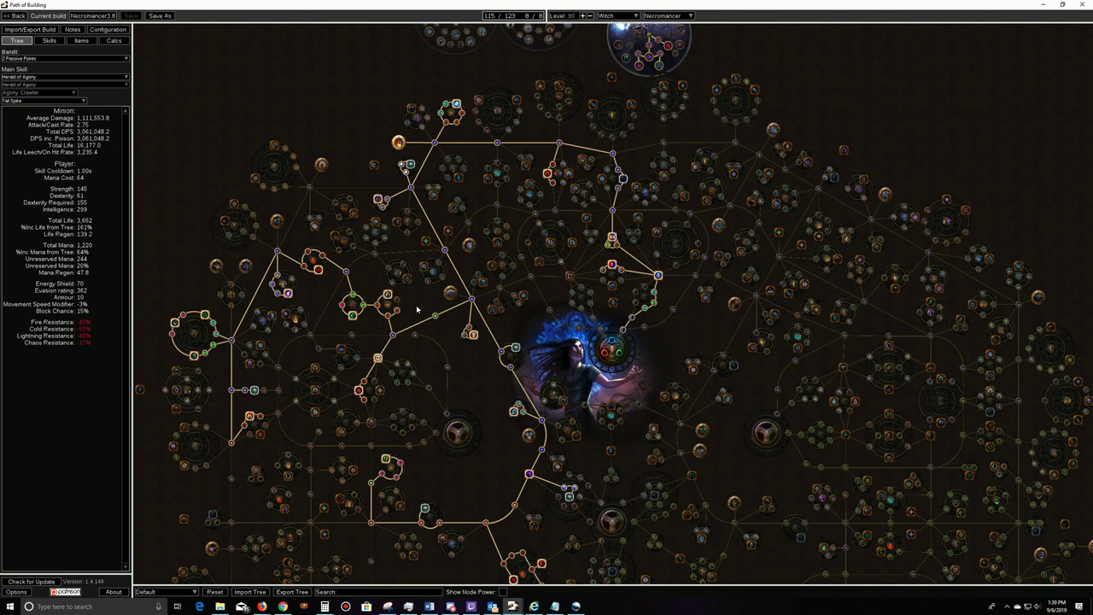
{"action": "left_click", "coordinate": [76, 43]}
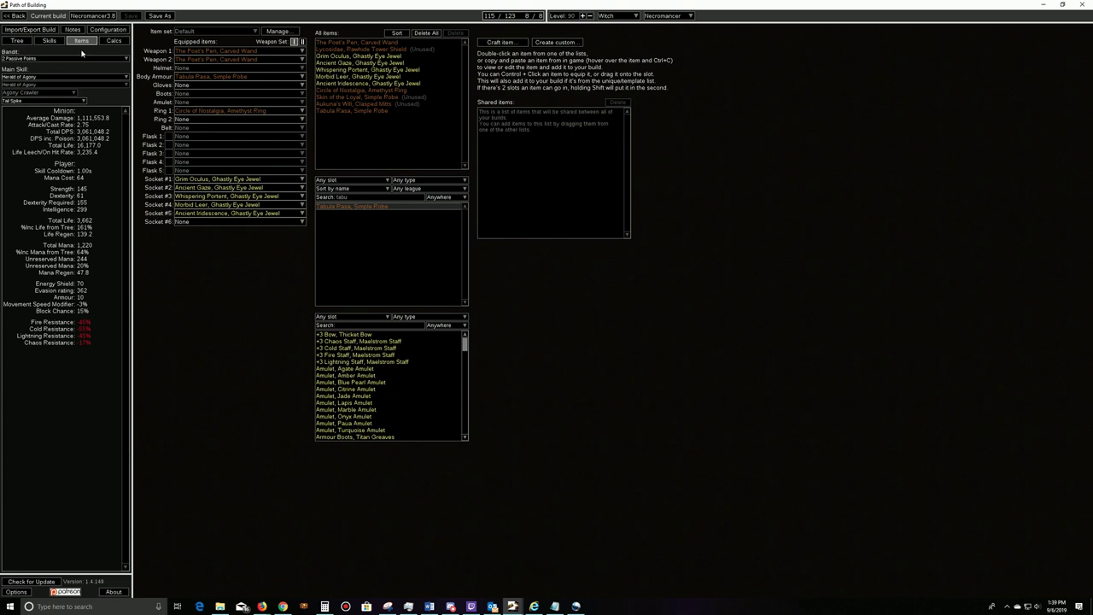
Step: Equip Aukuna's Will, Clasped Mitts in the gloves slot and go back to the skill gems
{"action": "left_click", "coordinate": [210, 87]}
{"action": "left_click", "coordinate": [212, 101]}
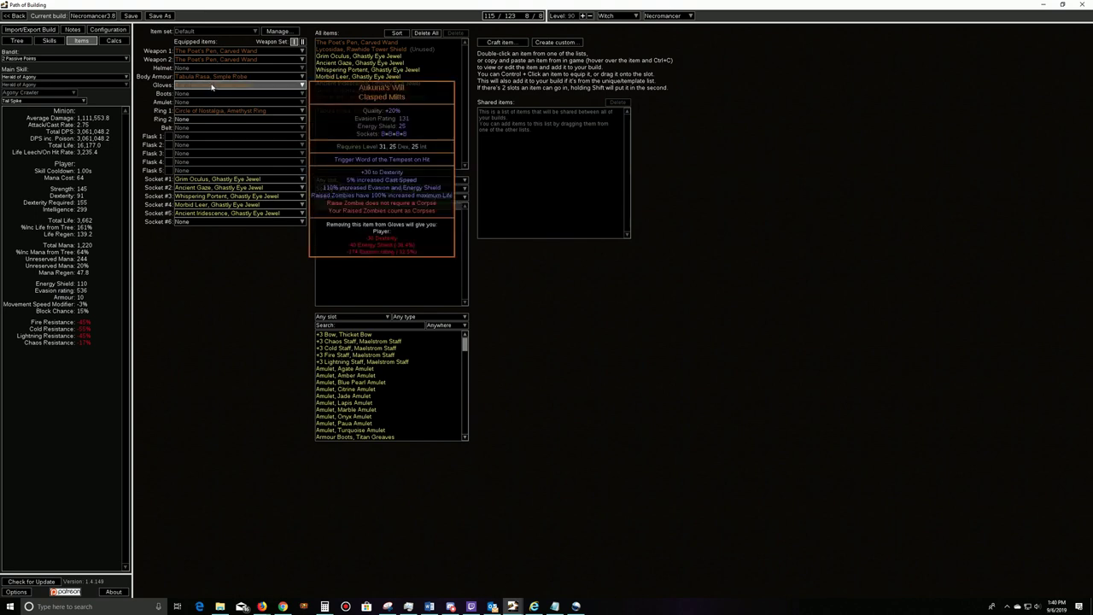
{"action": "left_click", "coordinate": [50, 41]}
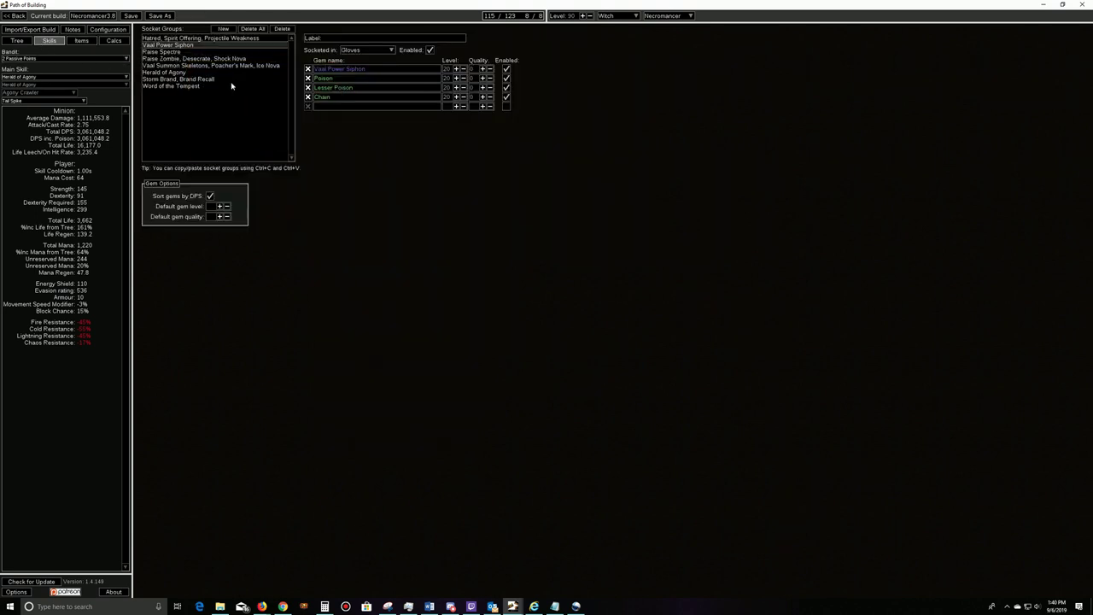
{"action": "mouse_move", "coordinate": [175, 62]}
{"action": "left_click", "coordinate": [17, 41]}
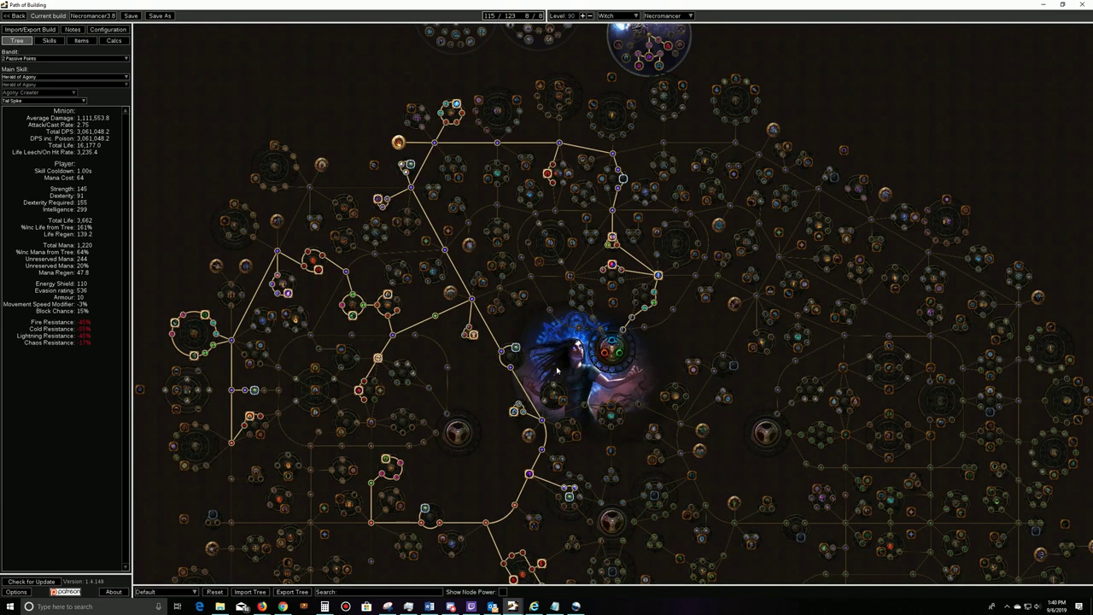
{"action": "scroll", "coordinate": [556, 369], "scroll_direction": "up", "scroll_amount": 2}
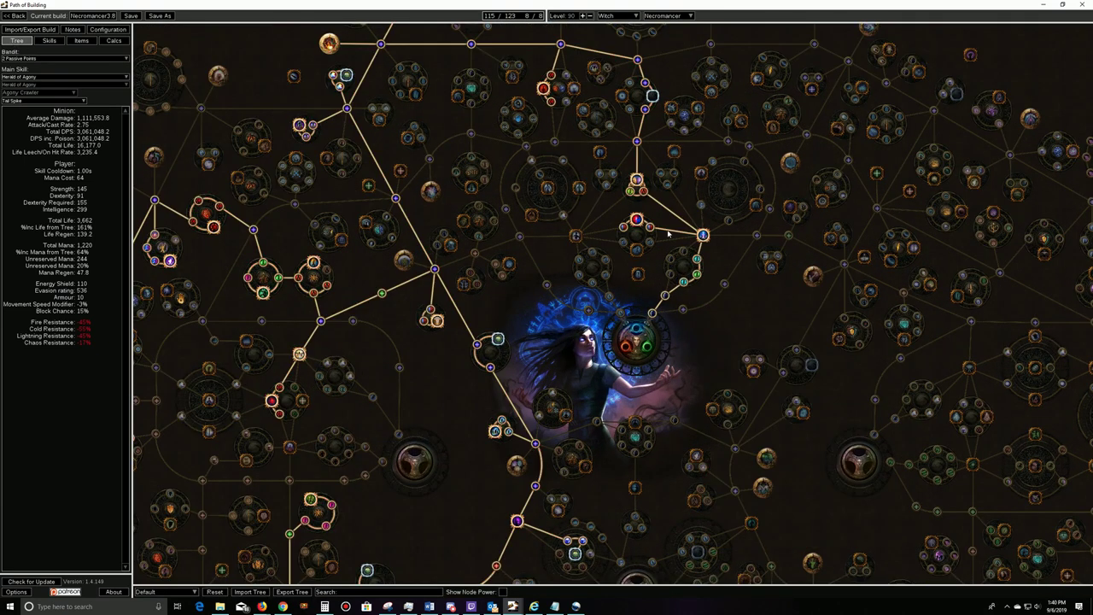
{"action": "left_click_drag", "start_coordinate": [669, 233], "coordinate": [658, 319]}
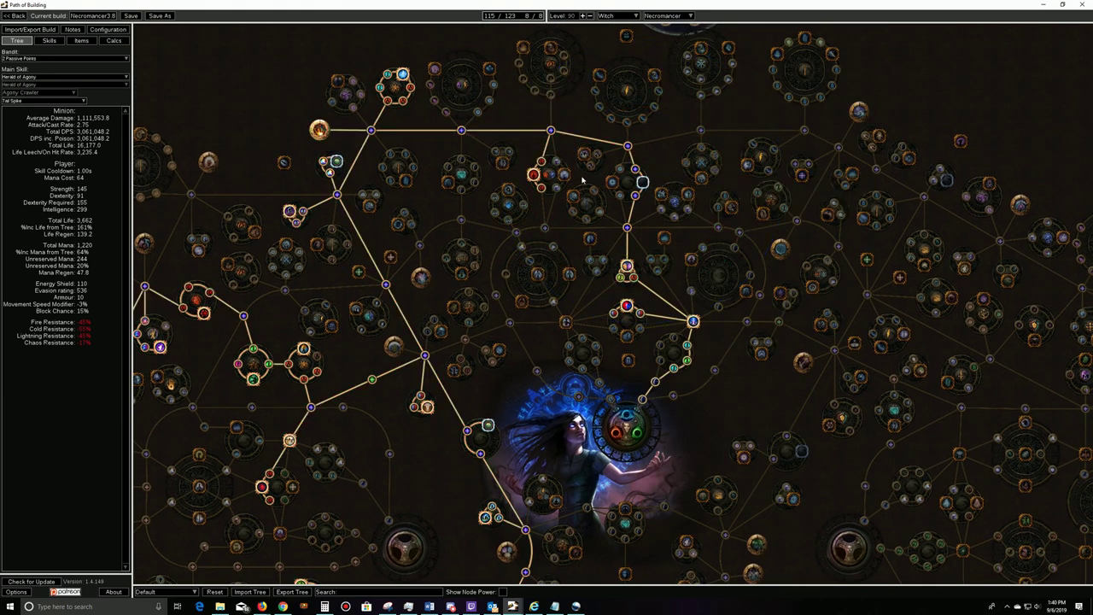
{"action": "left_click_drag", "start_coordinate": [433, 154], "coordinate": [494, 154]}
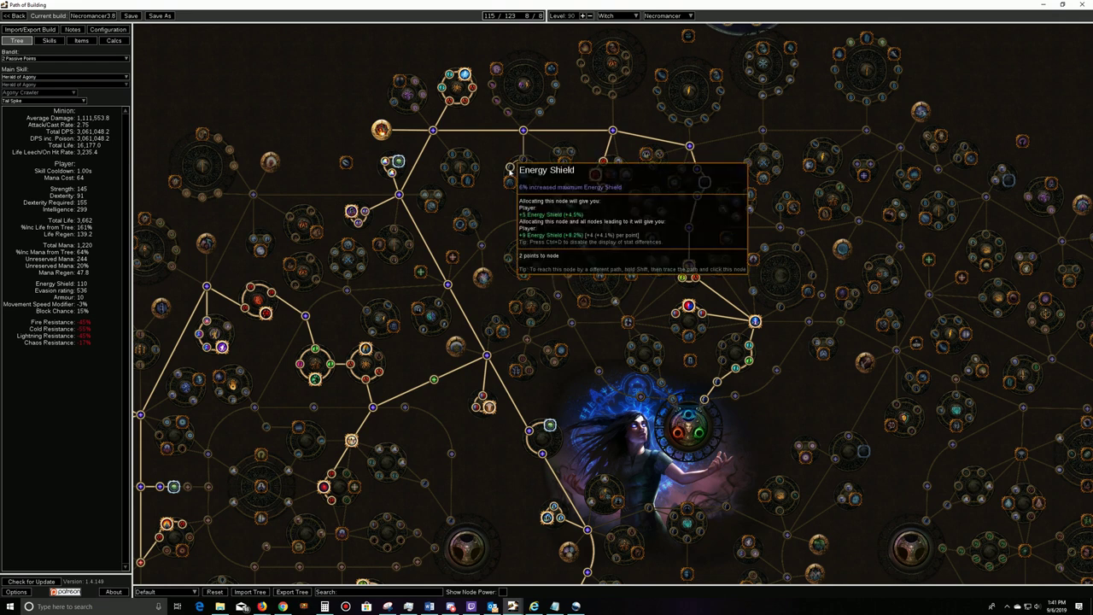
{"action": "left_click_drag", "start_coordinate": [495, 215], "coordinate": [548, 198]}
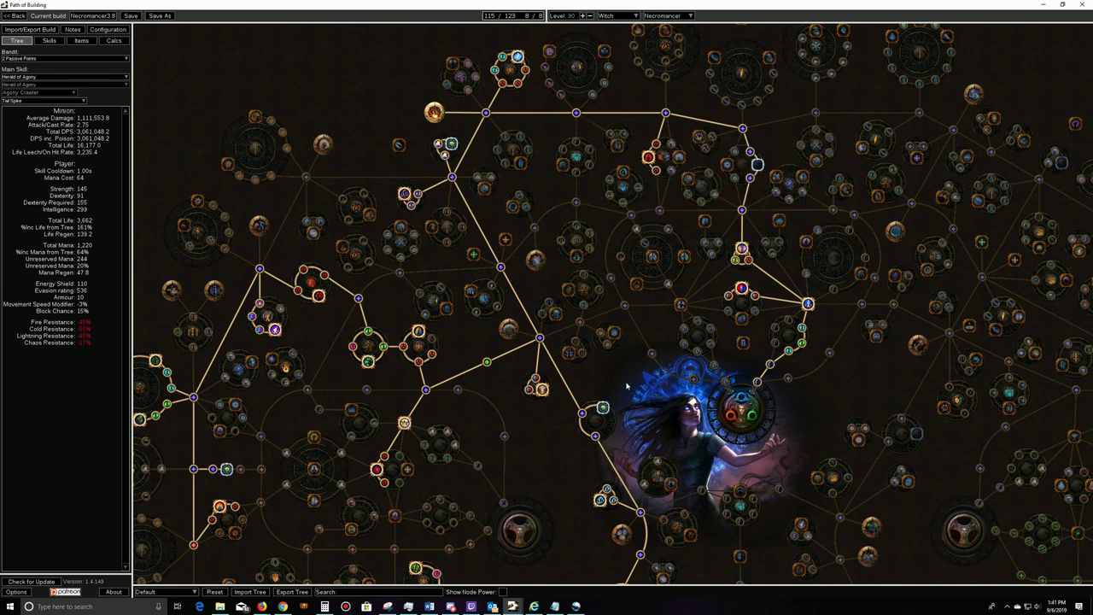
{"action": "left_click_drag", "start_coordinate": [630, 385], "coordinate": [688, 347]}
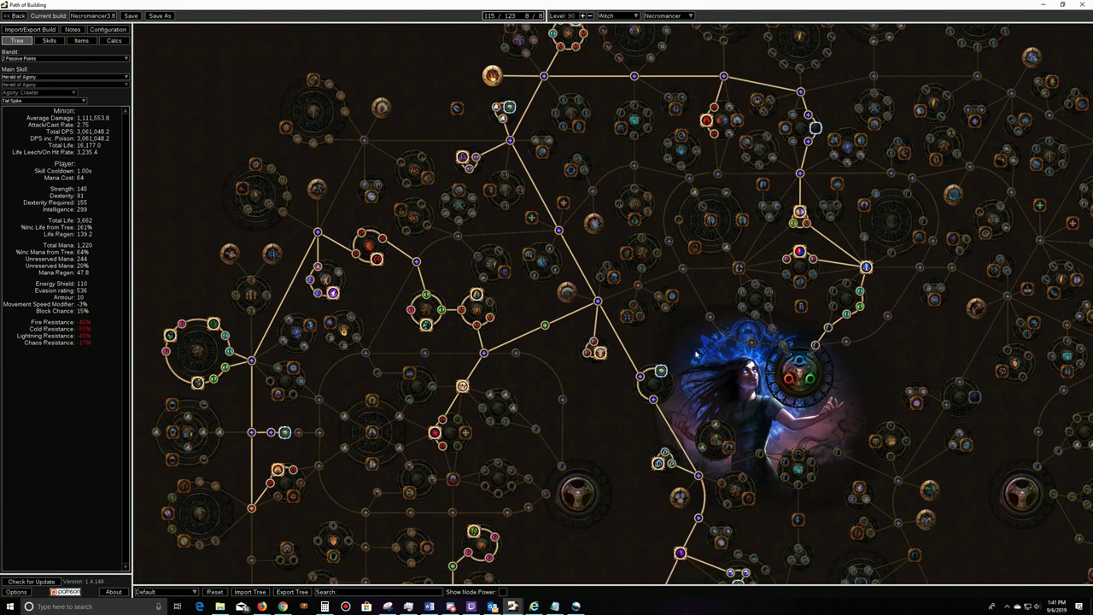
{"action": "mouse_move", "coordinate": [815, 129]}
{"action": "left_click_drag", "start_coordinate": [600, 105], "coordinate": [648, 326]}
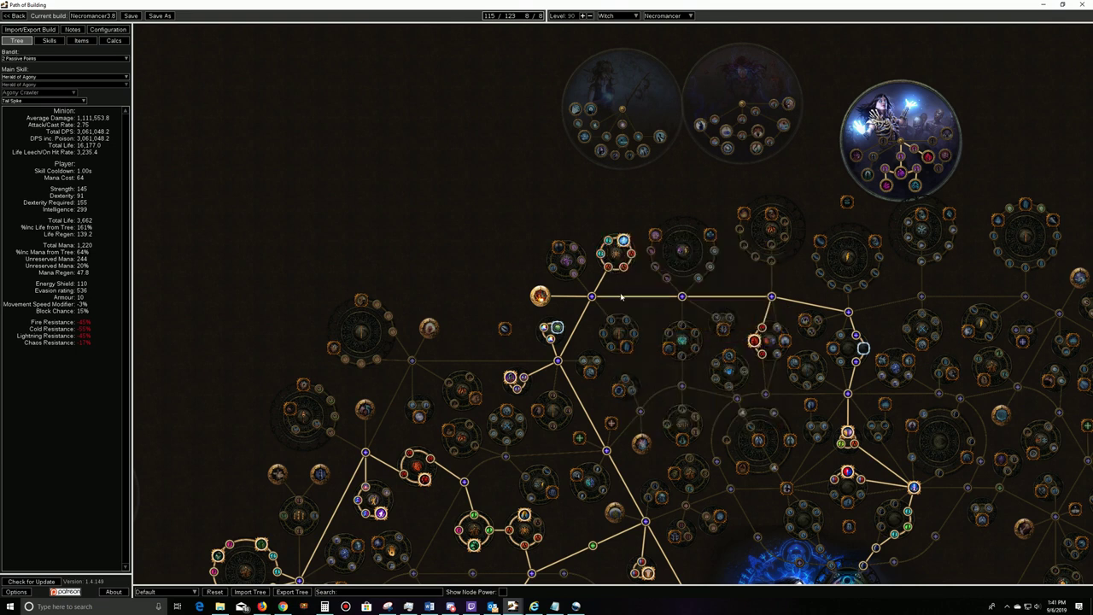
{"action": "left_click_drag", "start_coordinate": [655, 352], "coordinate": [710, 241]}
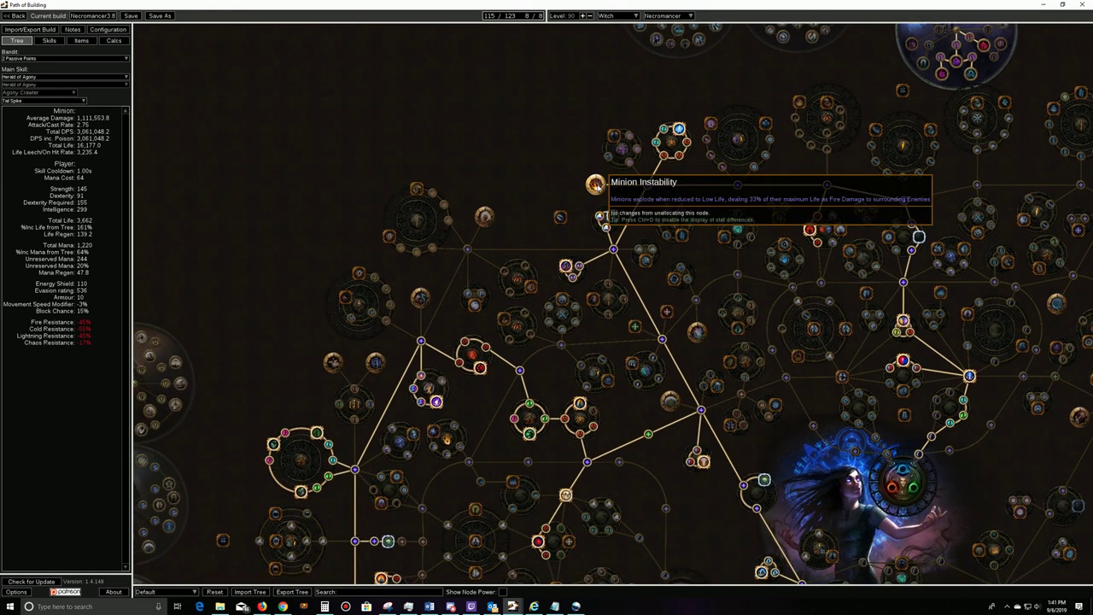
{"action": "left_click_drag", "start_coordinate": [647, 302], "coordinate": [655, 182]}
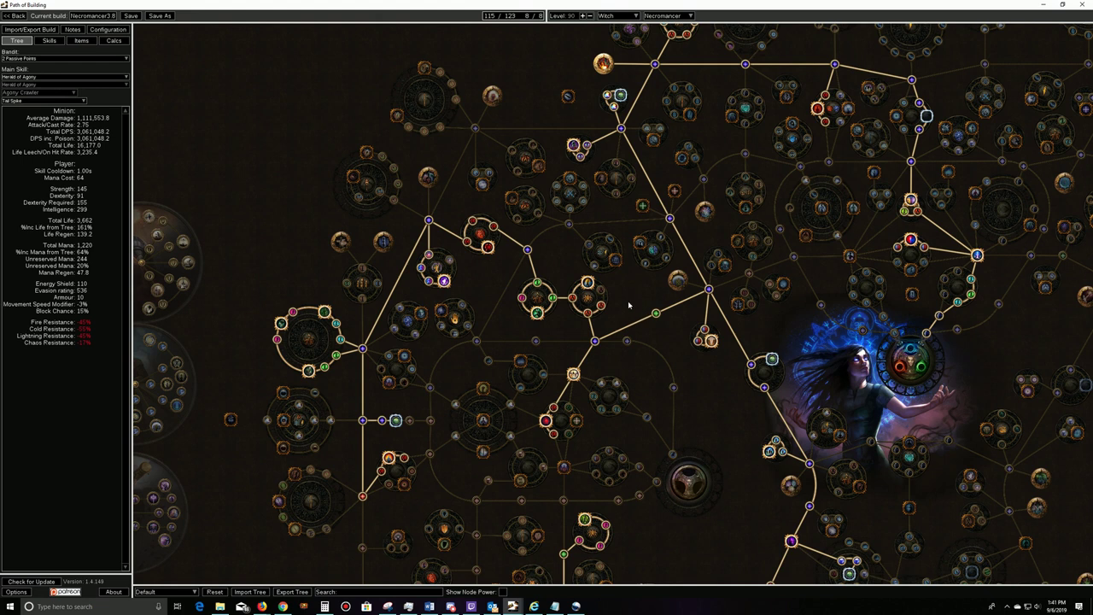
{"action": "left_click_drag", "start_coordinate": [628, 301], "coordinate": [632, 236]}
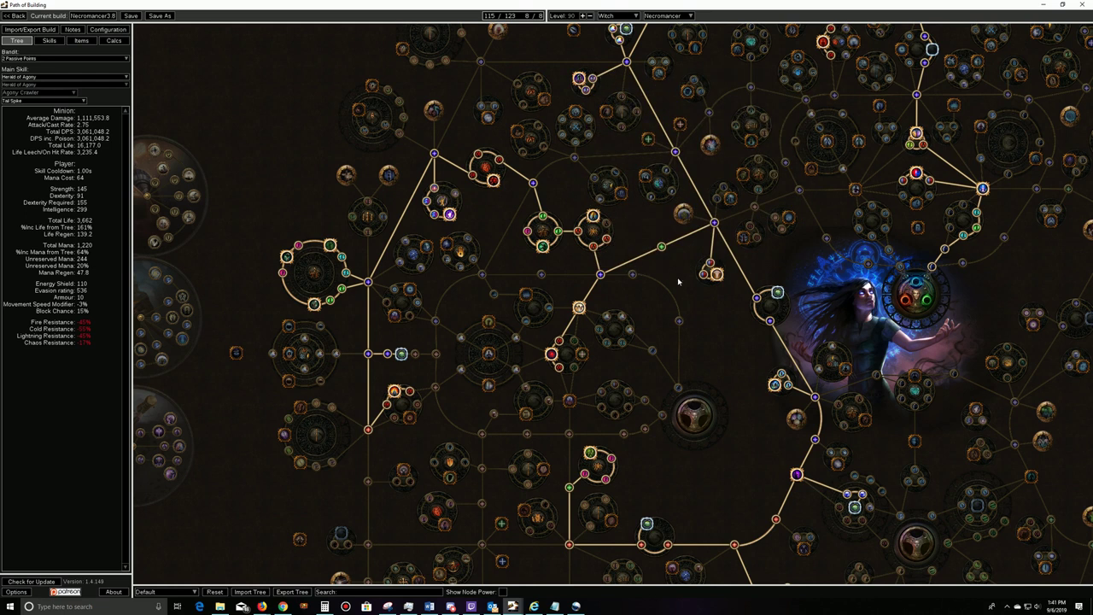
{"action": "left_click_drag", "start_coordinate": [674, 285], "coordinate": [732, 246]}
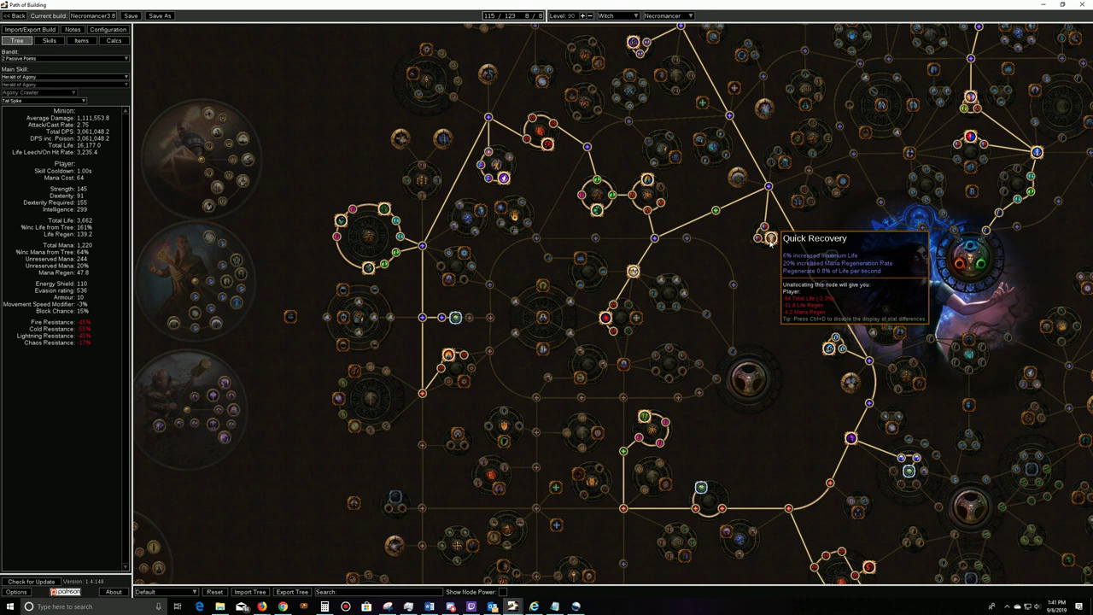
{"action": "left_click_drag", "start_coordinate": [652, 208], "coordinate": [717, 229]}
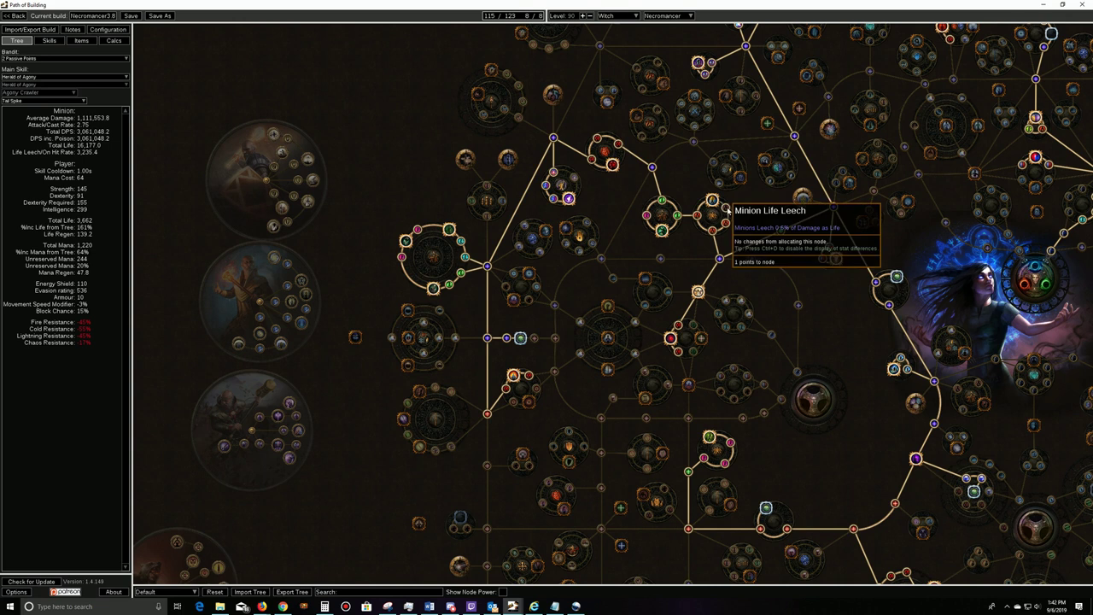
{"action": "left_click_drag", "start_coordinate": [676, 216], "coordinate": [730, 229]}
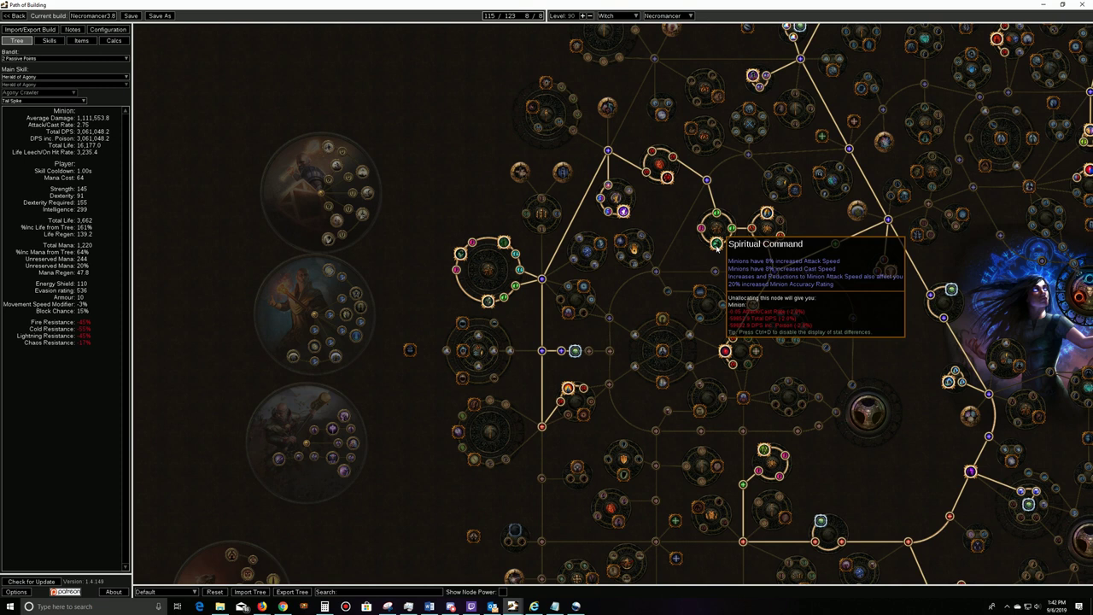
{"action": "left_click", "coordinate": [624, 214]}
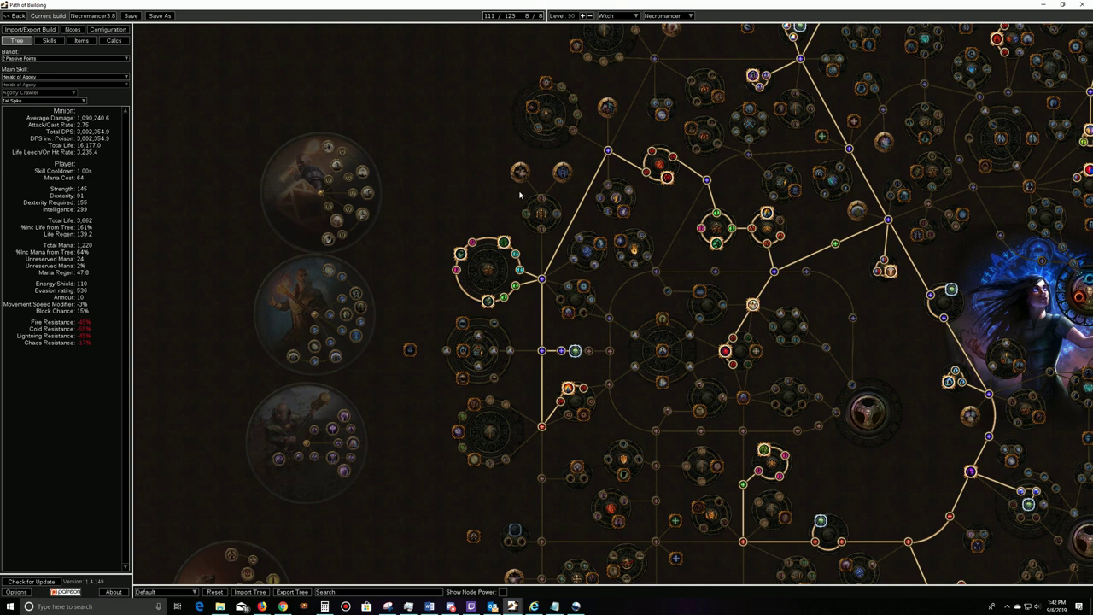
{"action": "left_click", "coordinate": [608, 184]}
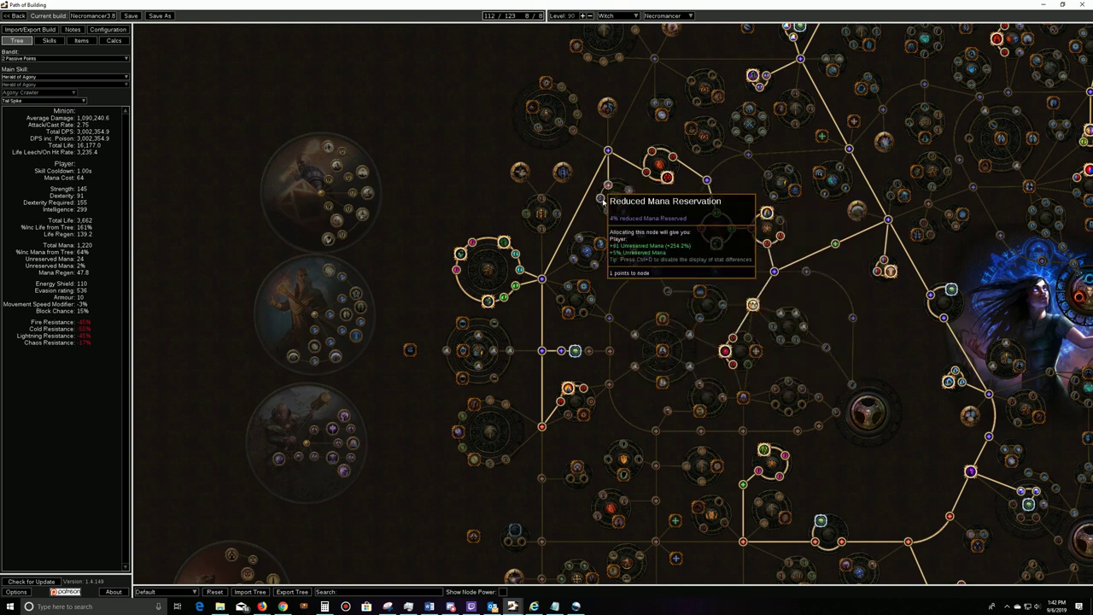
{"action": "left_click", "coordinate": [623, 211]}
{"action": "left_click_drag", "start_coordinate": [652, 210], "coordinate": [682, 185]}
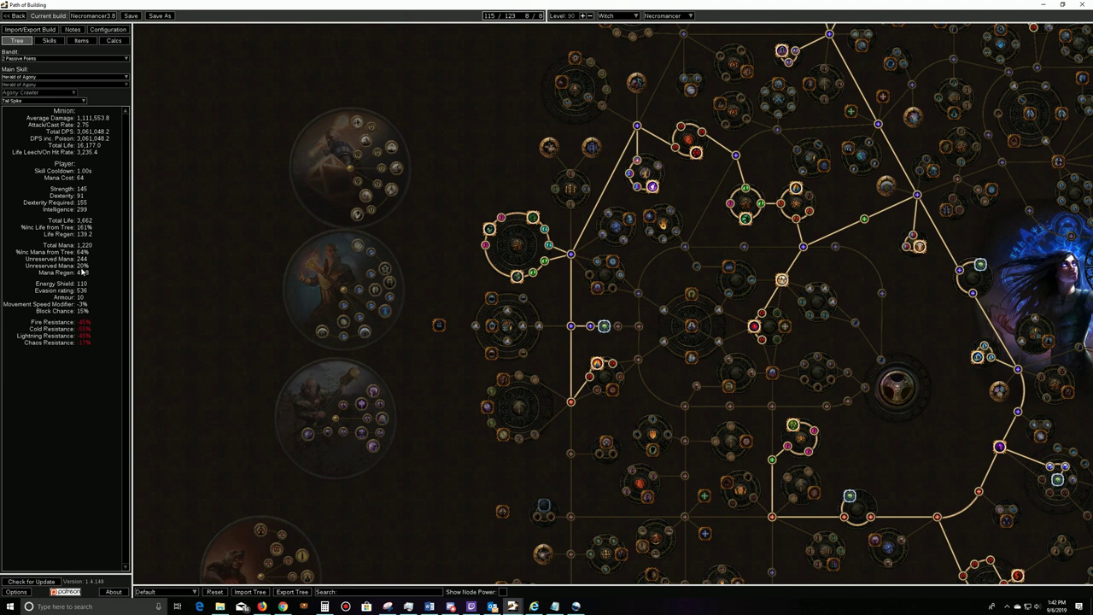
{"action": "left_click_drag", "start_coordinate": [605, 186], "coordinate": [630, 146]}
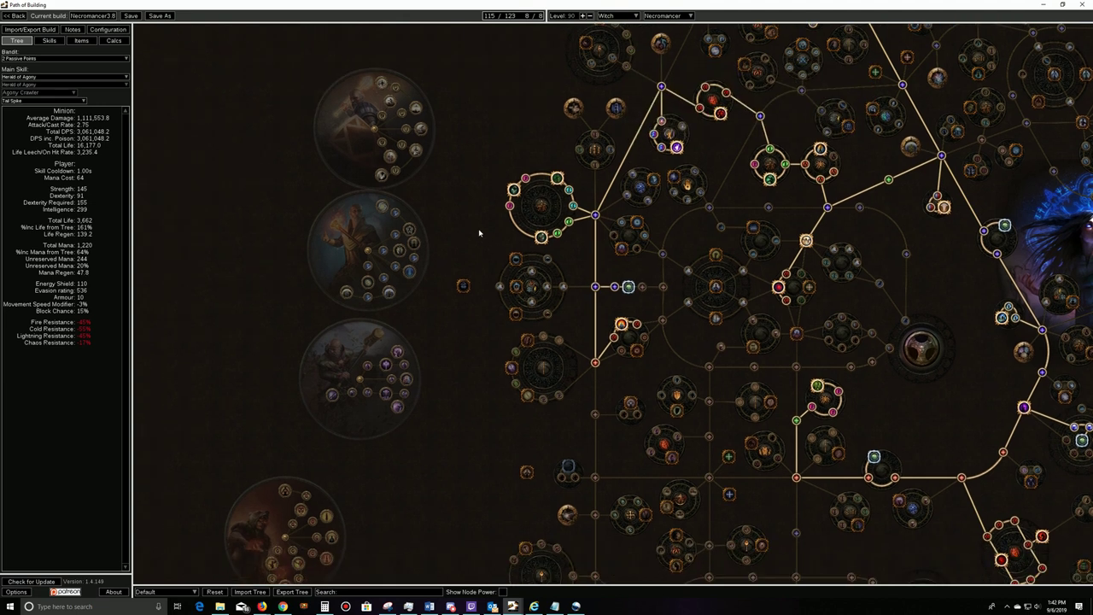
{"action": "left_click_drag", "start_coordinate": [479, 233], "coordinate": [441, 237]}
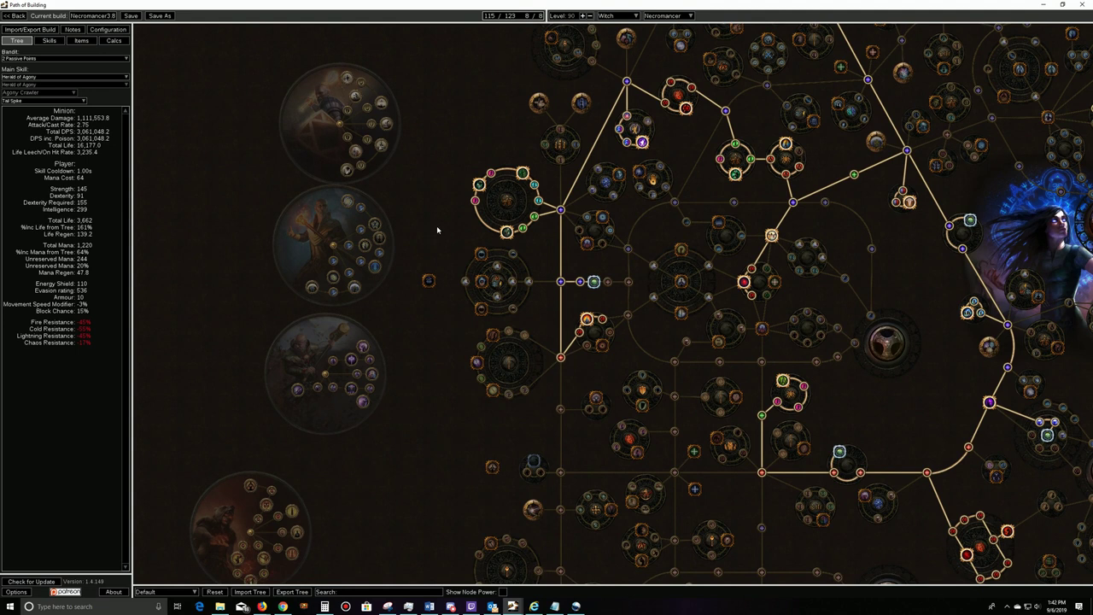
{"action": "mouse_move", "coordinate": [506, 233]}
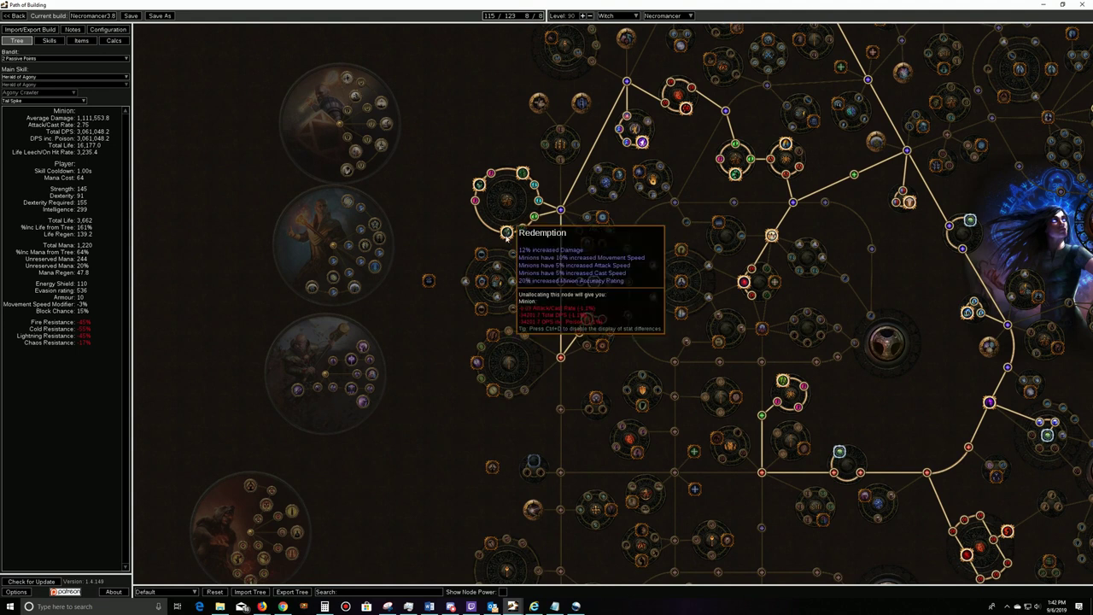
{"action": "left_click_drag", "start_coordinate": [553, 262], "coordinate": [542, 192]}
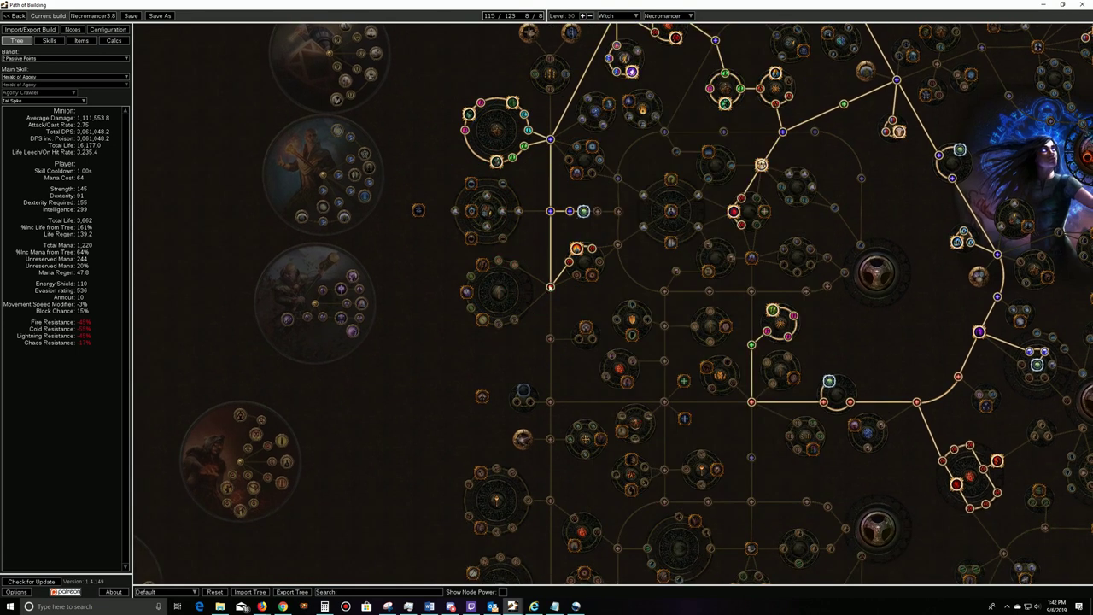
{"action": "left_click_drag", "start_coordinate": [780, 137], "coordinate": [703, 147]}
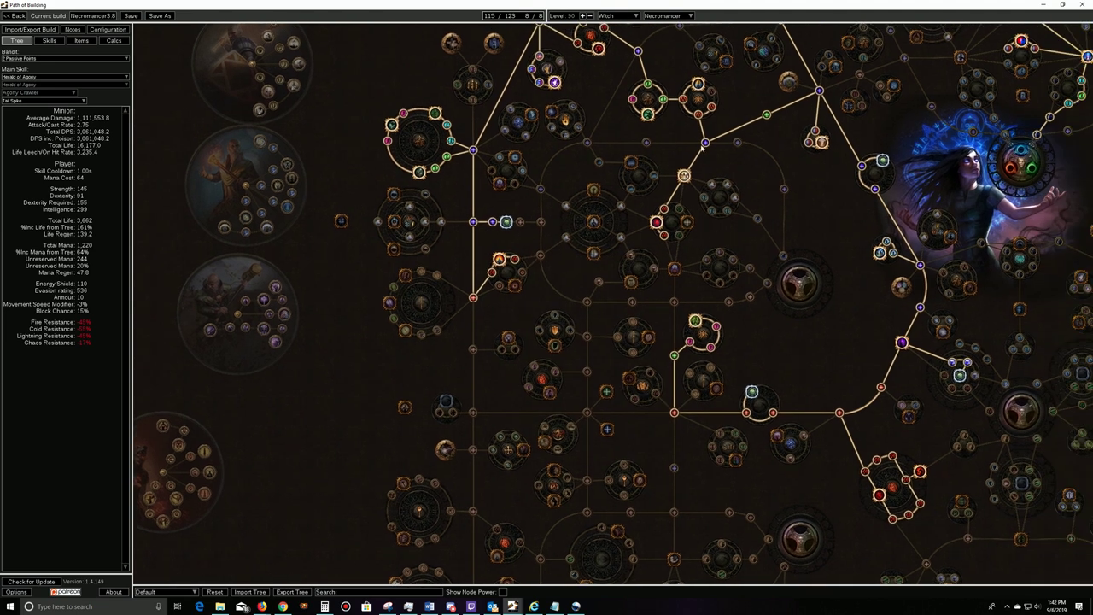
{"action": "left_click_drag", "start_coordinate": [819, 271], "coordinate": [791, 233]}
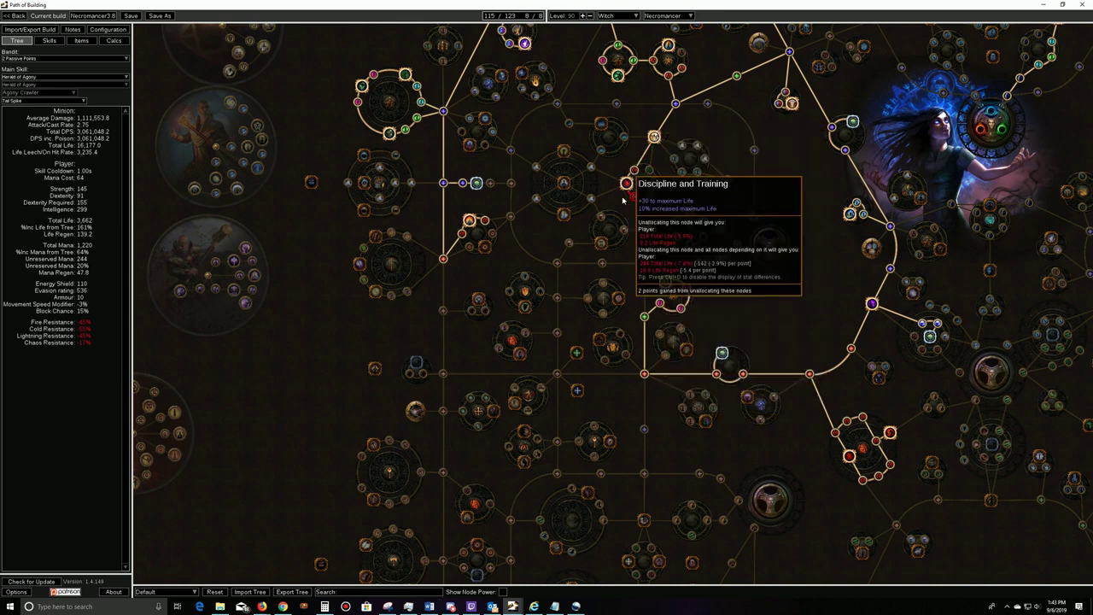
{"action": "mouse_move", "coordinate": [665, 290]}
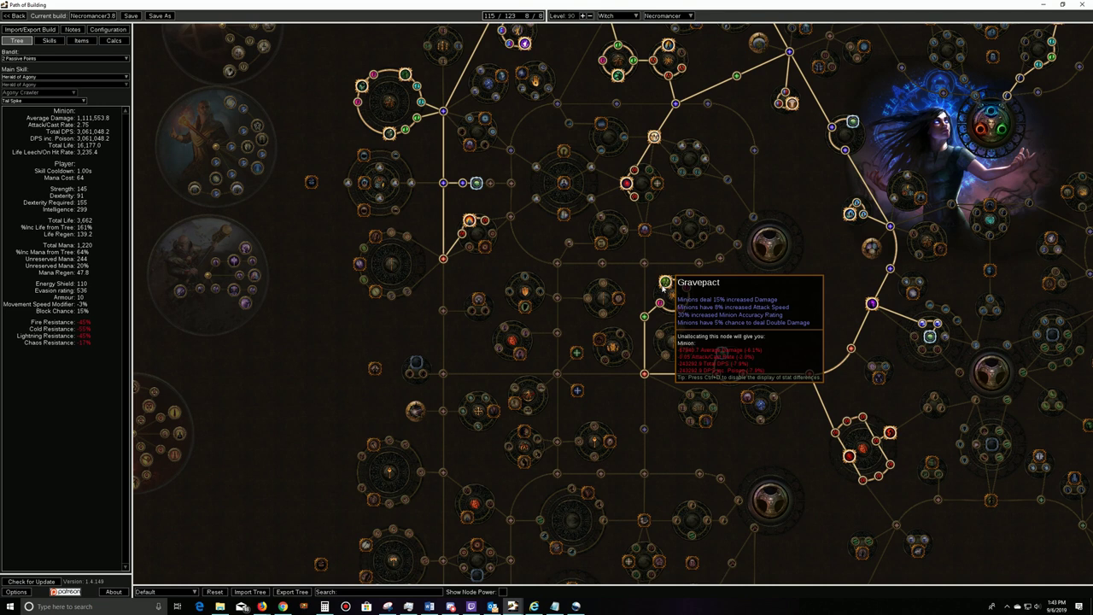
{"action": "left_click_drag", "start_coordinate": [786, 301], "coordinate": [555, 326]}
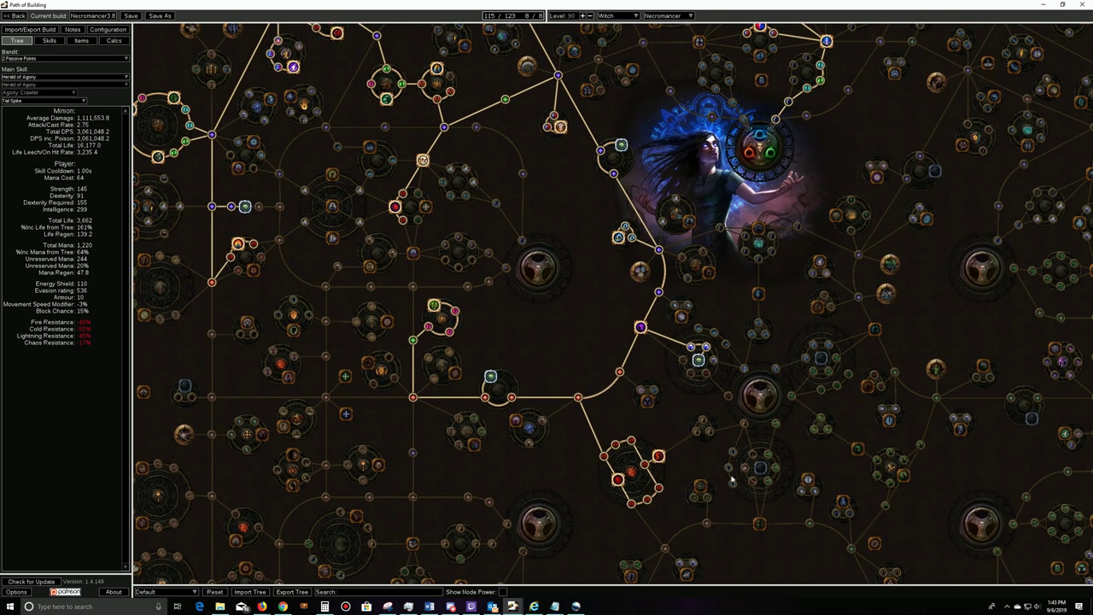
{"action": "mouse_move", "coordinate": [698, 359]}
{"action": "left_click_drag", "start_coordinate": [589, 328], "coordinate": [631, 345]}
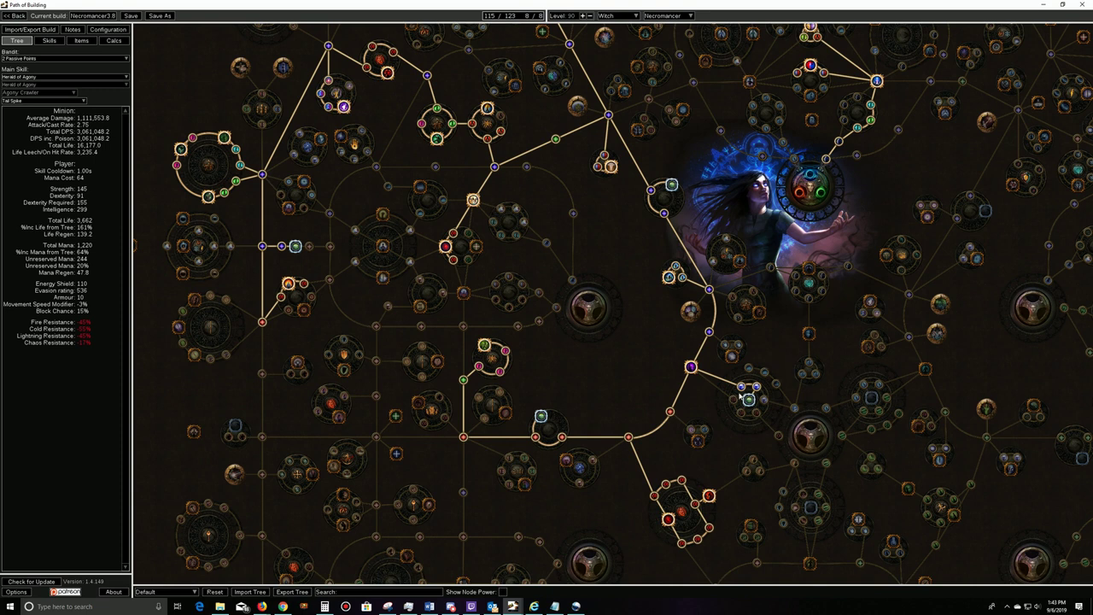
{"action": "scroll", "coordinate": [628, 427], "scroll_direction": "down", "scroll_amount": 2}
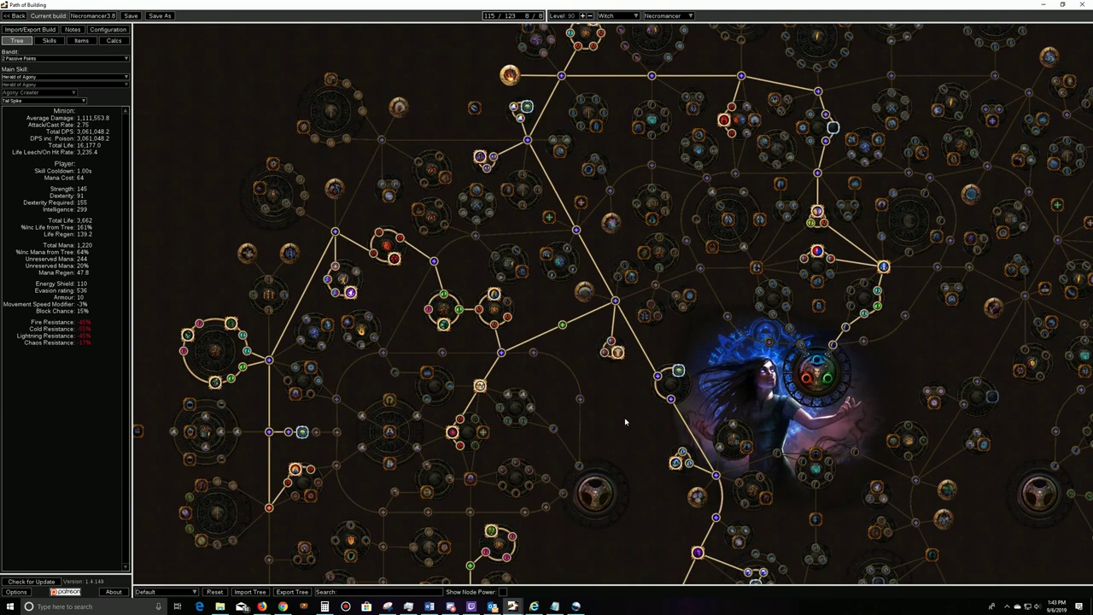
{"action": "left_click_drag", "start_coordinate": [629, 433], "coordinate": [622, 487]}
Step: Allocate Minion Damage, Minion Duration/Attack and Cast Speed, and Enduring Bond, reaching 3,264,939.5 minion DPS
{"action": "scroll", "coordinate": [618, 479], "scroll_direction": "up", "scroll_amount": 2}
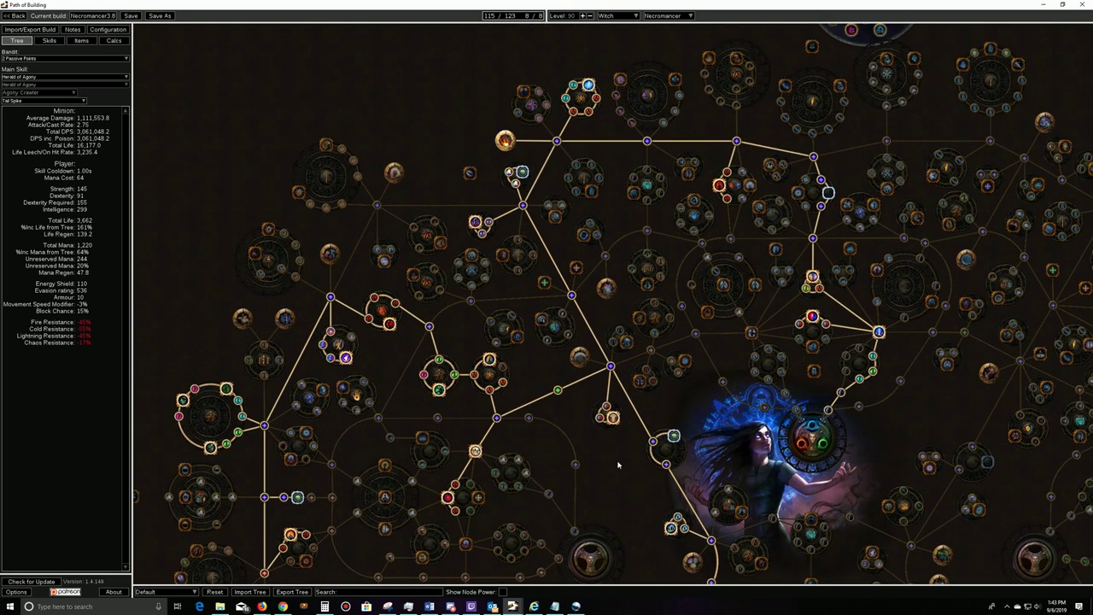
{"action": "scroll", "coordinate": [618, 465], "scroll_direction": "down", "scroll_amount": 1}
{"action": "scroll", "coordinate": [625, 440], "scroll_direction": "up", "scroll_amount": 1}
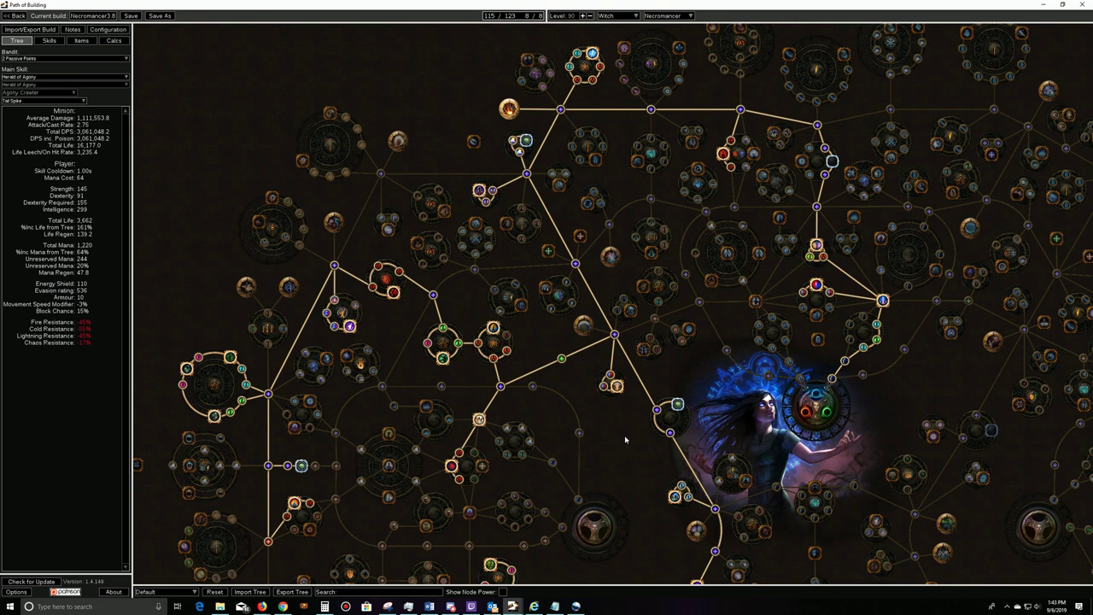
{"action": "left_click", "coordinate": [659, 304]}
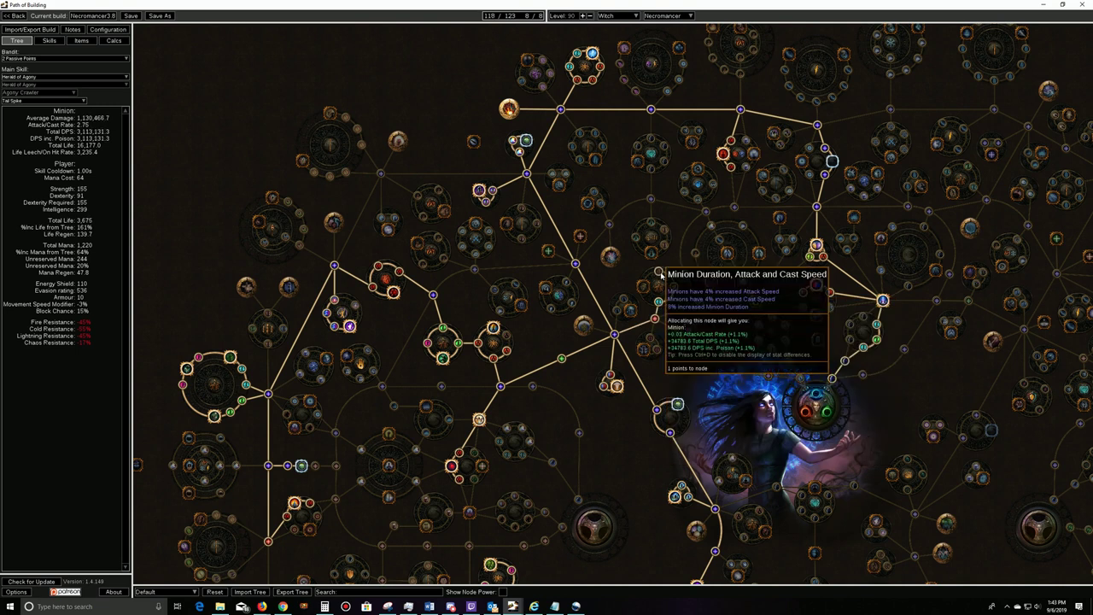
{"action": "left_click", "coordinate": [660, 275]}
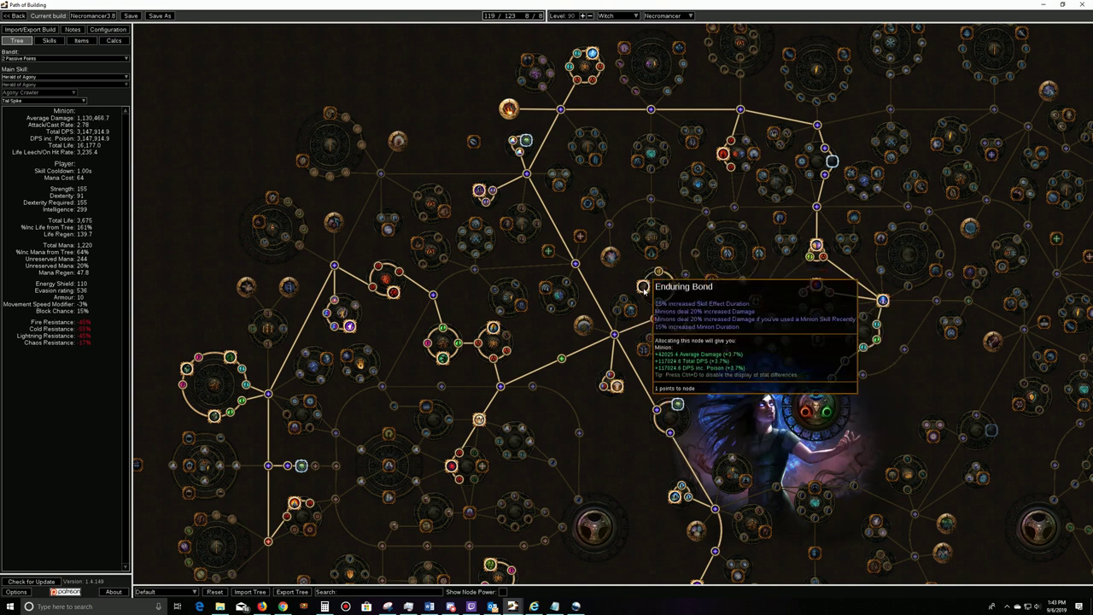
{"action": "left_click", "coordinate": [643, 288]}
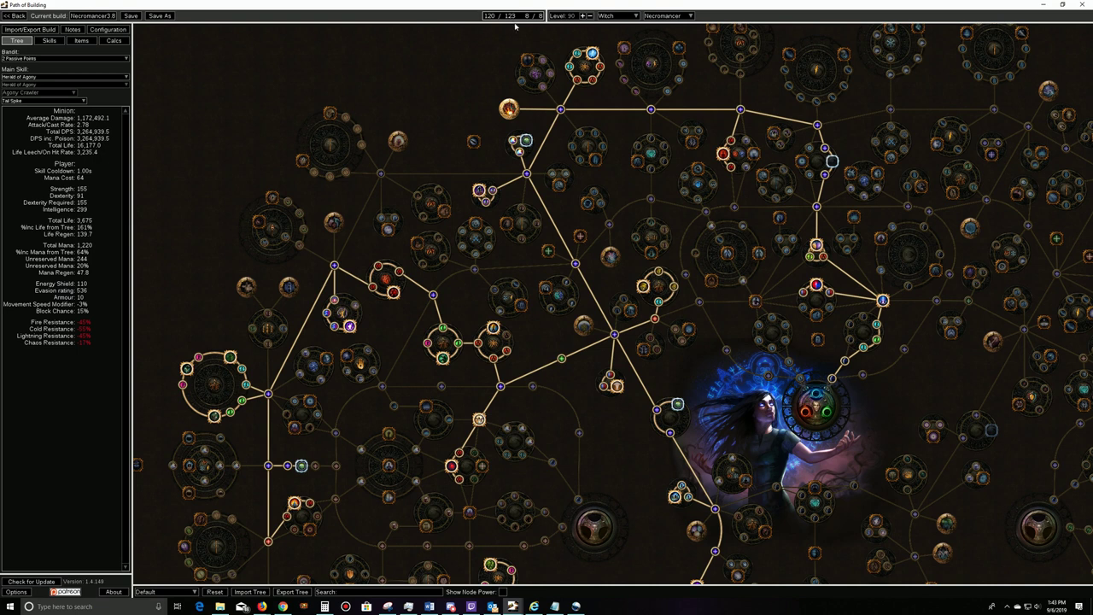
{"action": "left_click_drag", "start_coordinate": [621, 479], "coordinate": [604, 395]}
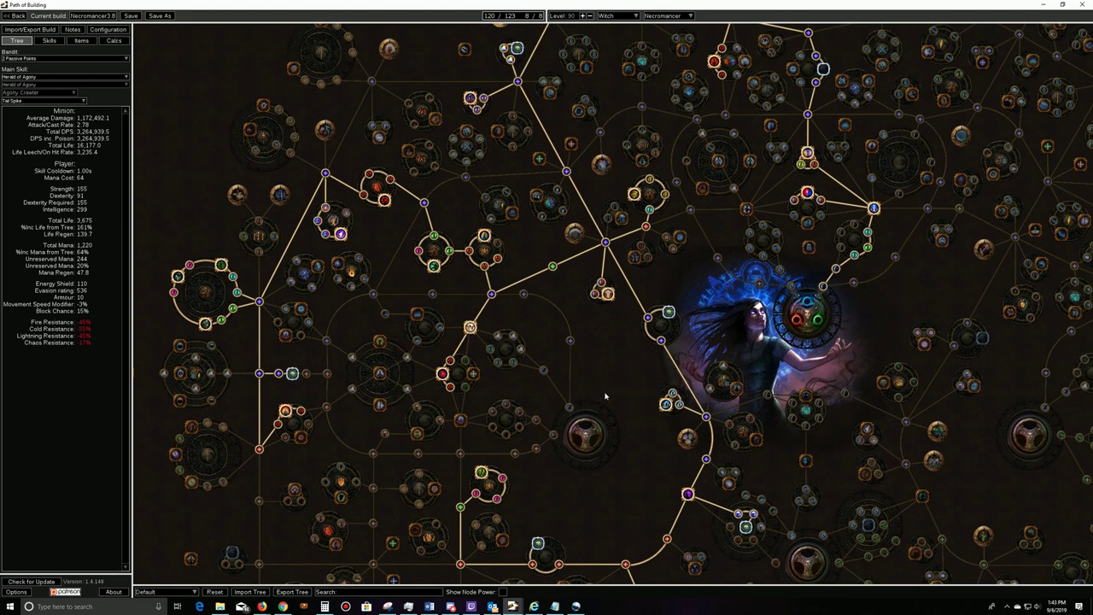
{"action": "left_click_drag", "start_coordinate": [692, 295], "coordinate": [671, 198]}
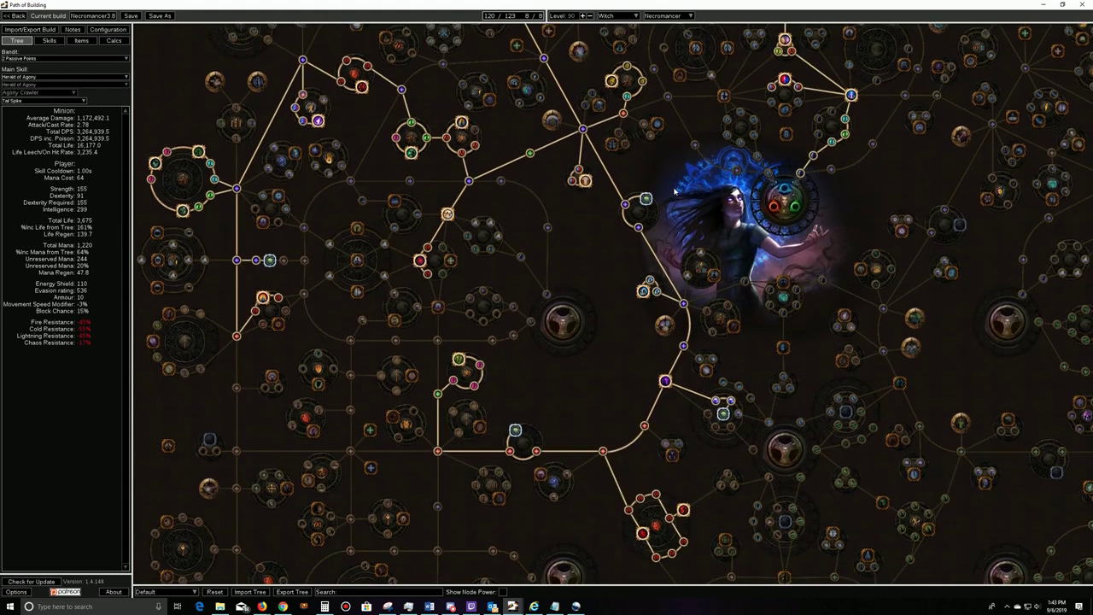
{"action": "left_click_drag", "start_coordinate": [576, 366], "coordinate": [567, 360]}
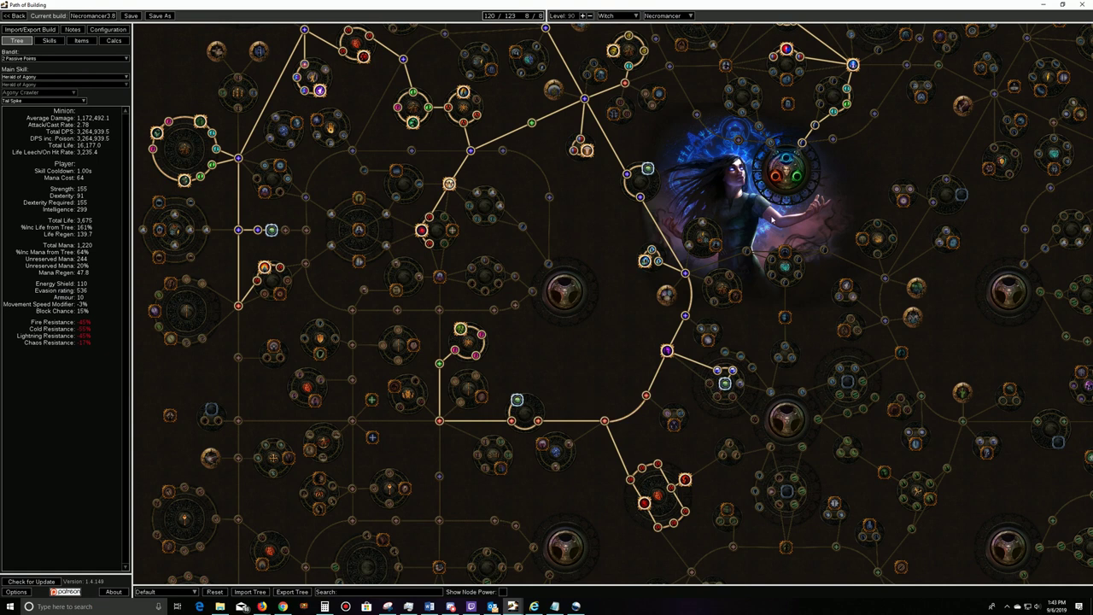
{"action": "left_click_drag", "start_coordinate": [790, 242], "coordinate": [642, 274]}
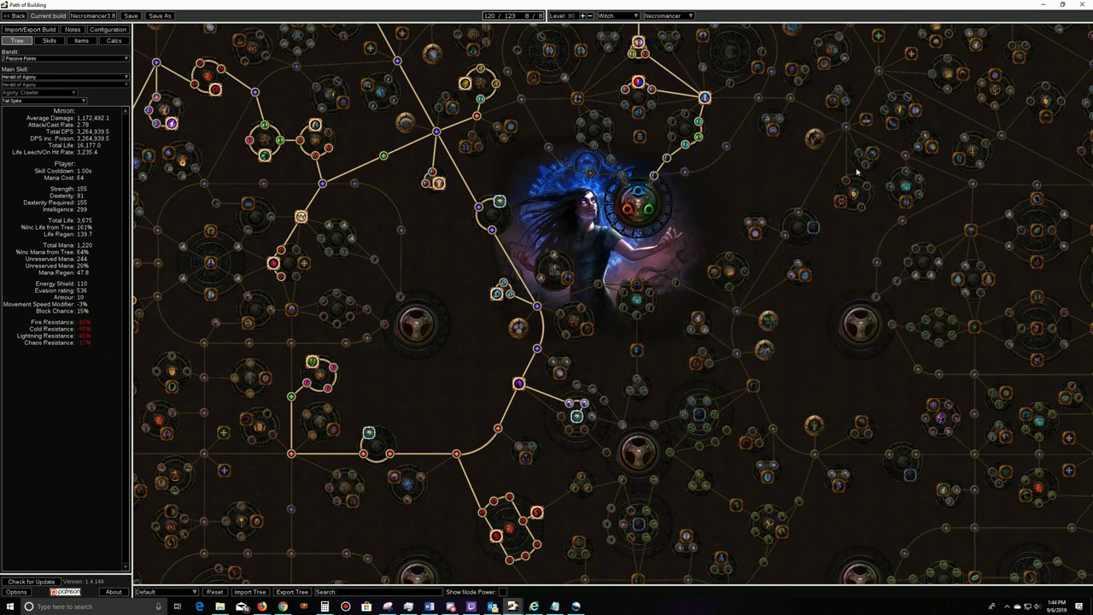
{"action": "left_click_drag", "start_coordinate": [531, 172], "coordinate": [578, 391]}
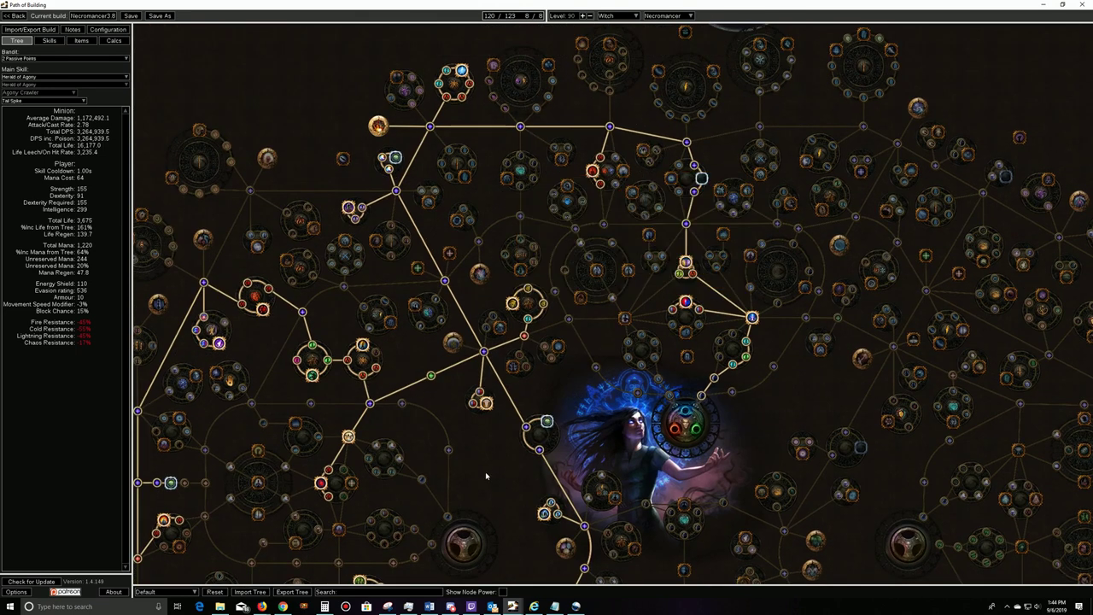
{"action": "left_click_drag", "start_coordinate": [501, 470], "coordinate": [667, 297]}
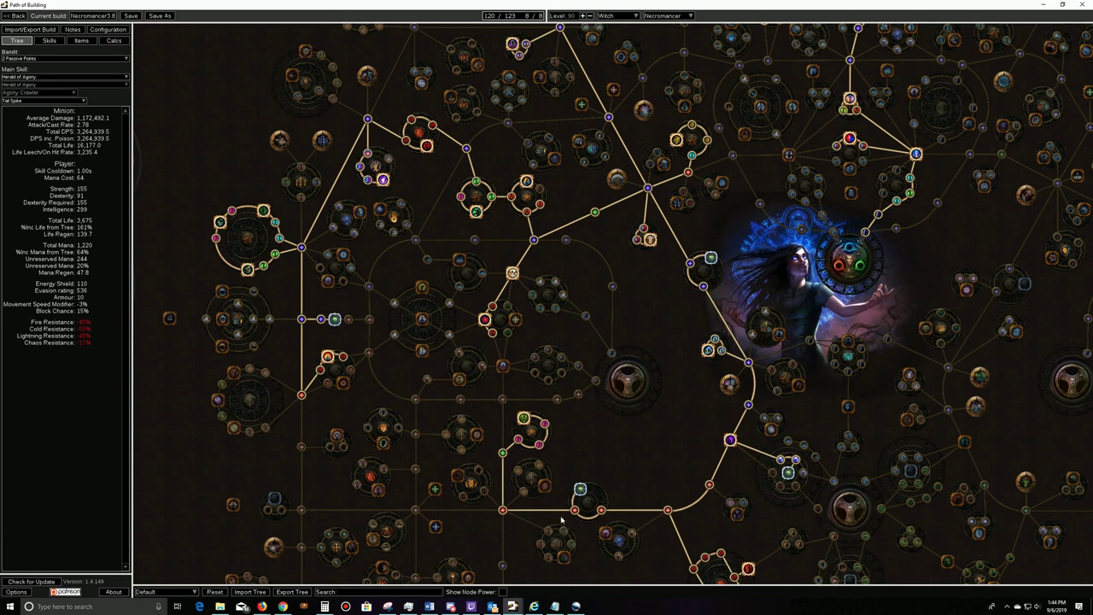
{"action": "left_click_drag", "start_coordinate": [690, 456], "coordinate": [627, 383]}
{"action": "left_click_drag", "start_coordinate": [628, 342], "coordinate": [578, 446]}
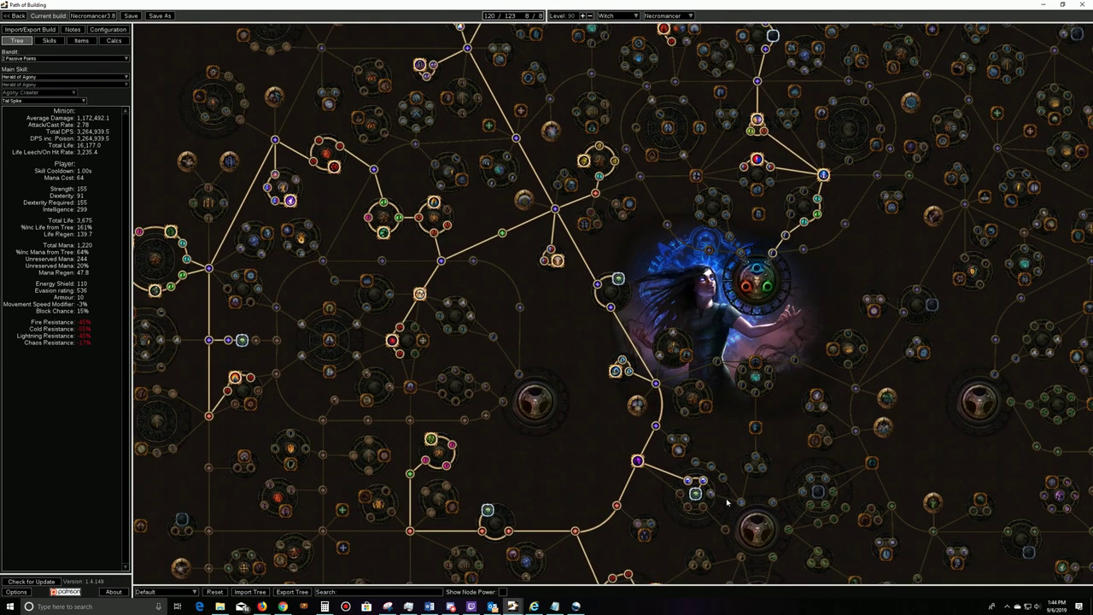
{"action": "left_click_drag", "start_coordinate": [626, 276], "coordinate": [605, 425]}
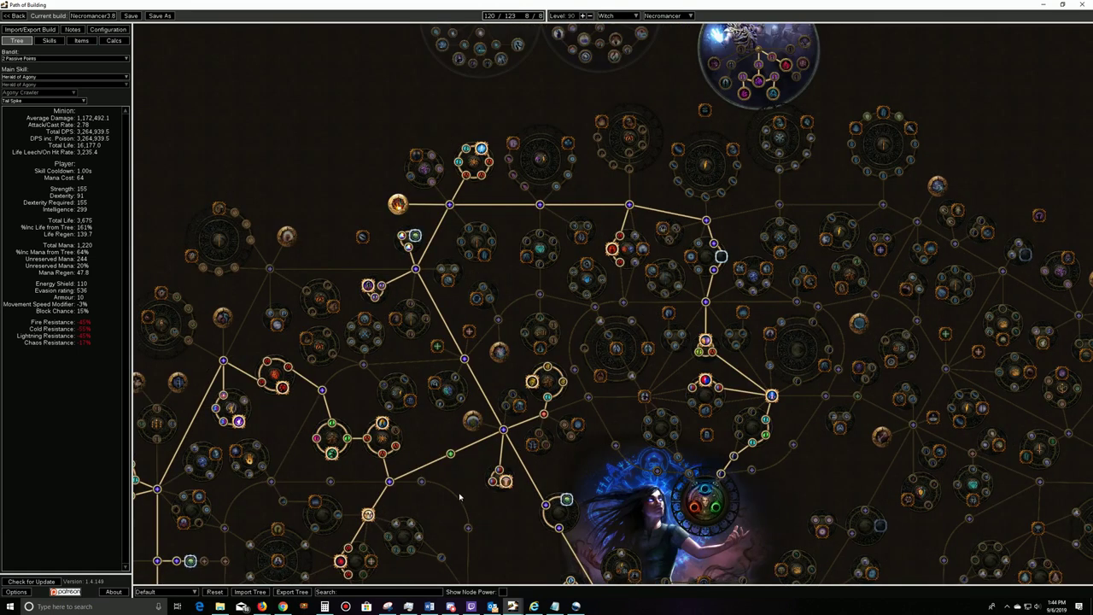
{"action": "left_click_drag", "start_coordinate": [461, 500], "coordinate": [648, 331]}
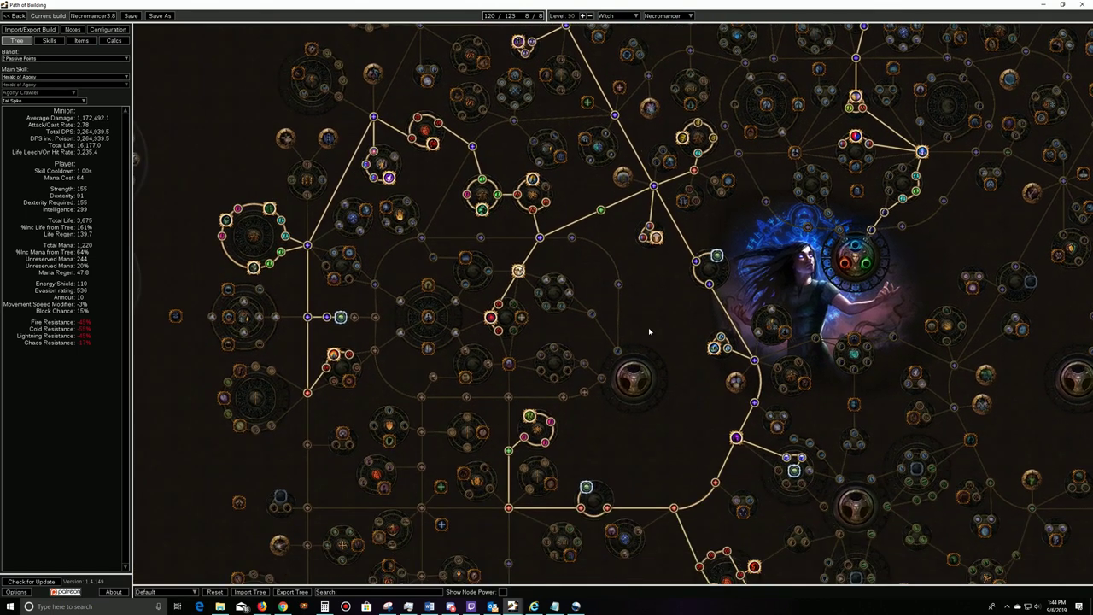
{"action": "left_click_drag", "start_coordinate": [660, 415], "coordinate": [623, 500]}
{"action": "left_click_drag", "start_coordinate": [984, 363], "coordinate": [653, 508]}
{"action": "mouse_move", "coordinate": [656, 502]}
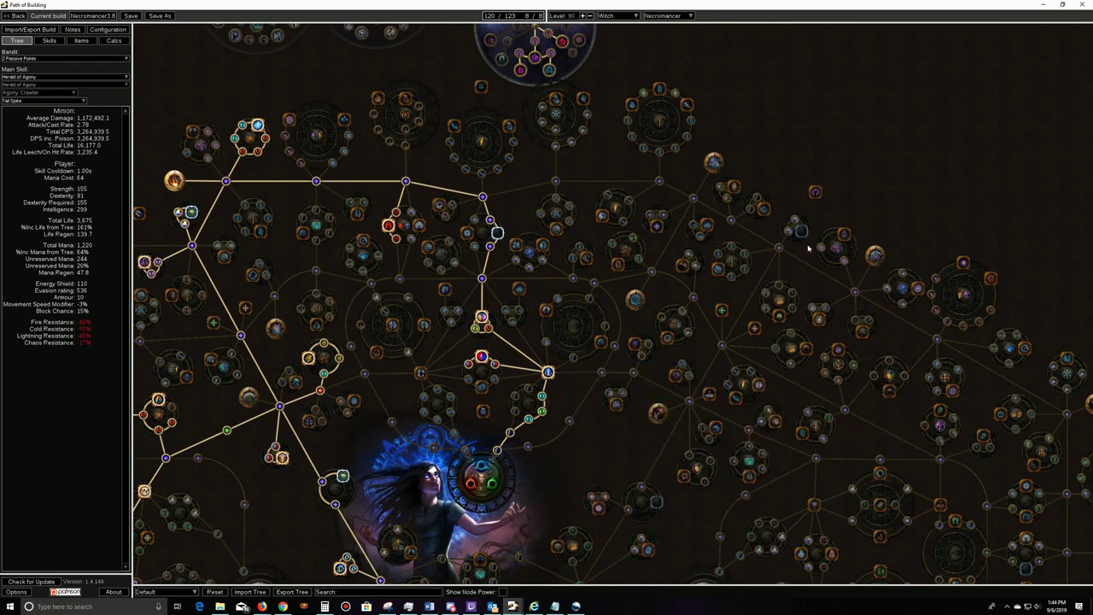
{"action": "mouse_move", "coordinate": [803, 234]}
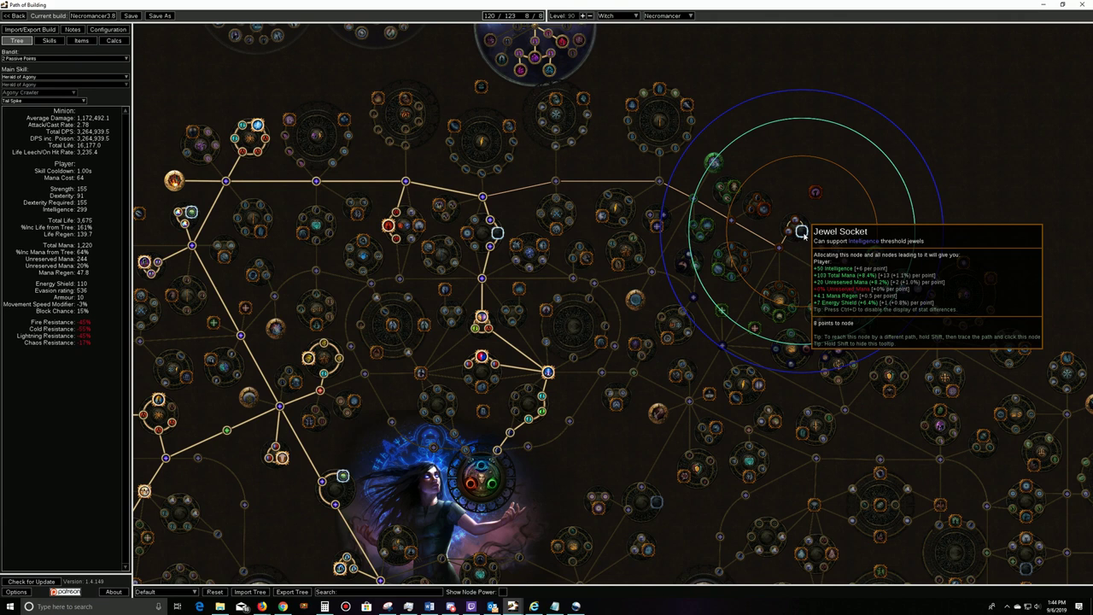
{"action": "left_click_drag", "start_coordinate": [563, 464], "coordinate": [735, 408]}
{"action": "left_click_drag", "start_coordinate": [529, 394], "coordinate": [655, 251]}
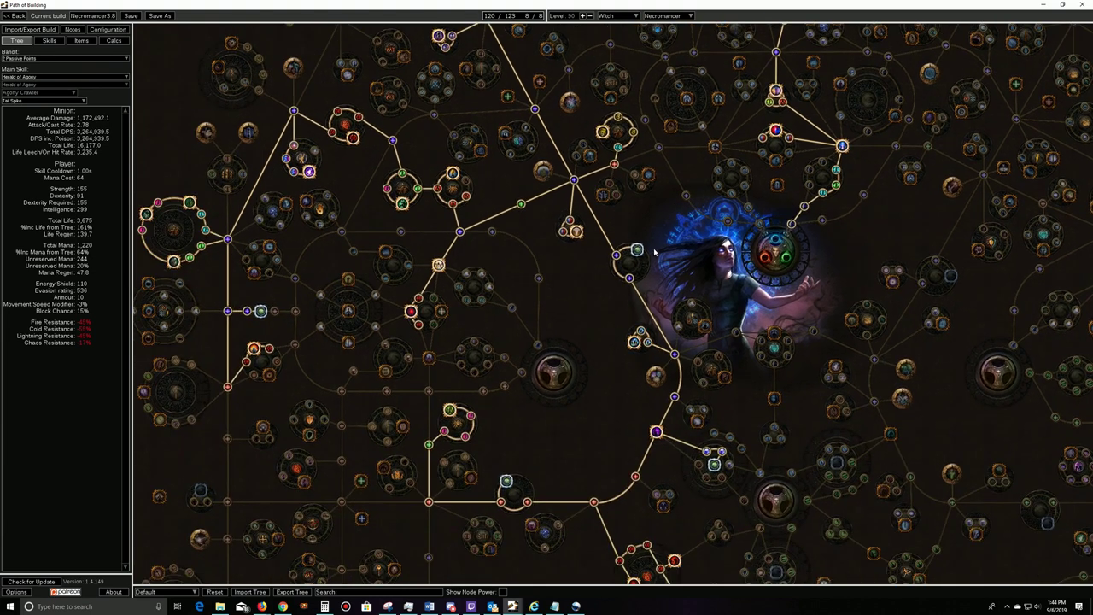
{"action": "left_click_drag", "start_coordinate": [599, 341], "coordinate": [647, 311]}
{"action": "scroll", "coordinate": [674, 470], "scroll_direction": "down", "scroll_amount": 2}
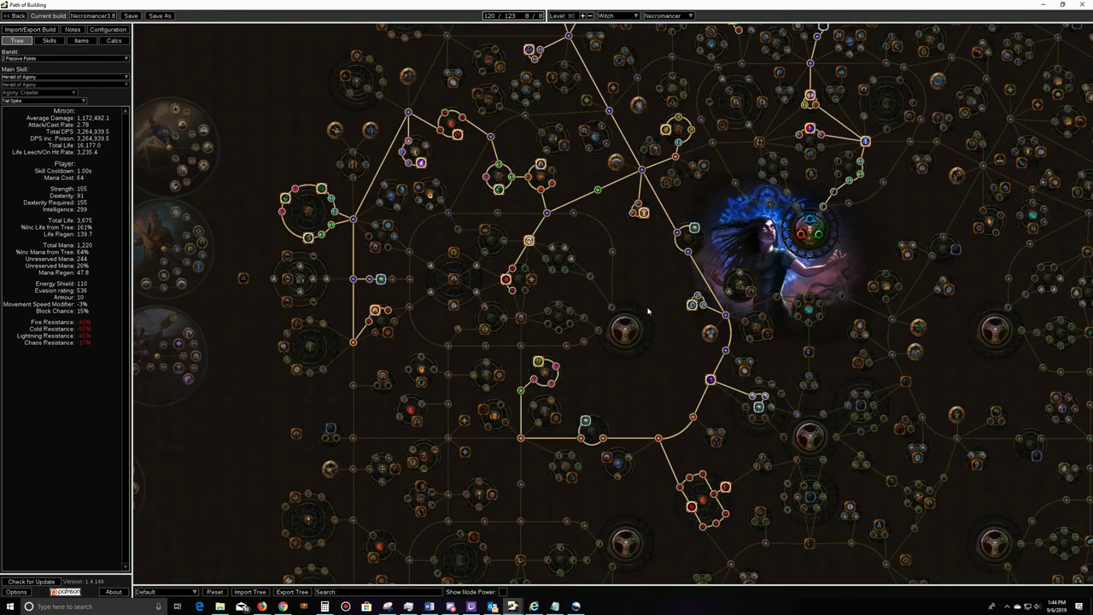
{"action": "left_click", "coordinate": [49, 41]}
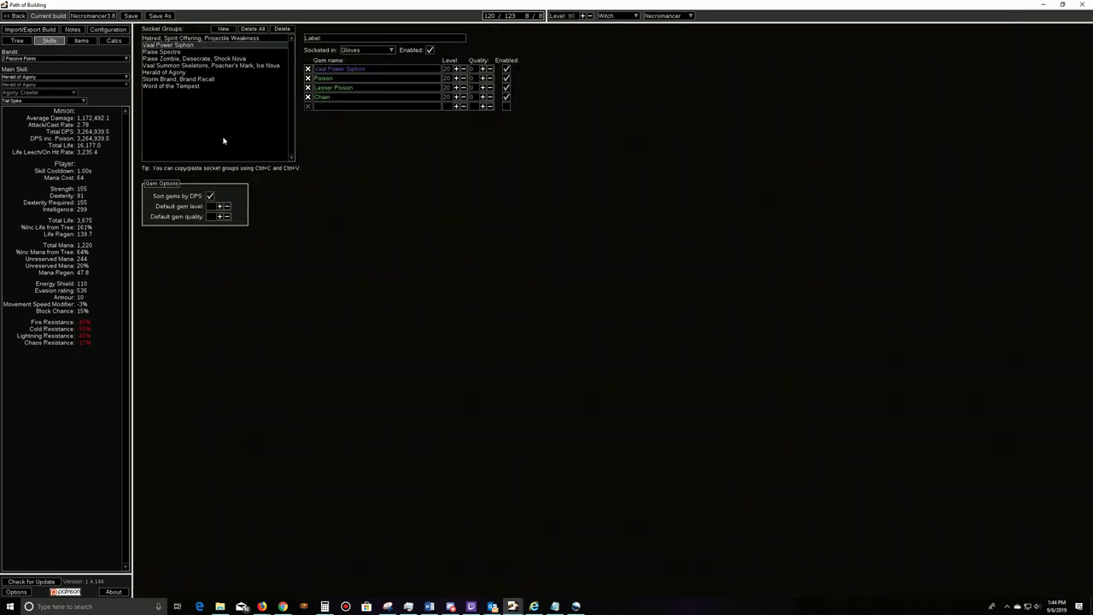
Step: Clear the socket group selection and try Raise Spectre and Raise Zombie as the main skill
{"action": "left_click", "coordinate": [212, 139]}
{"action": "left_click", "coordinate": [9, 78]}
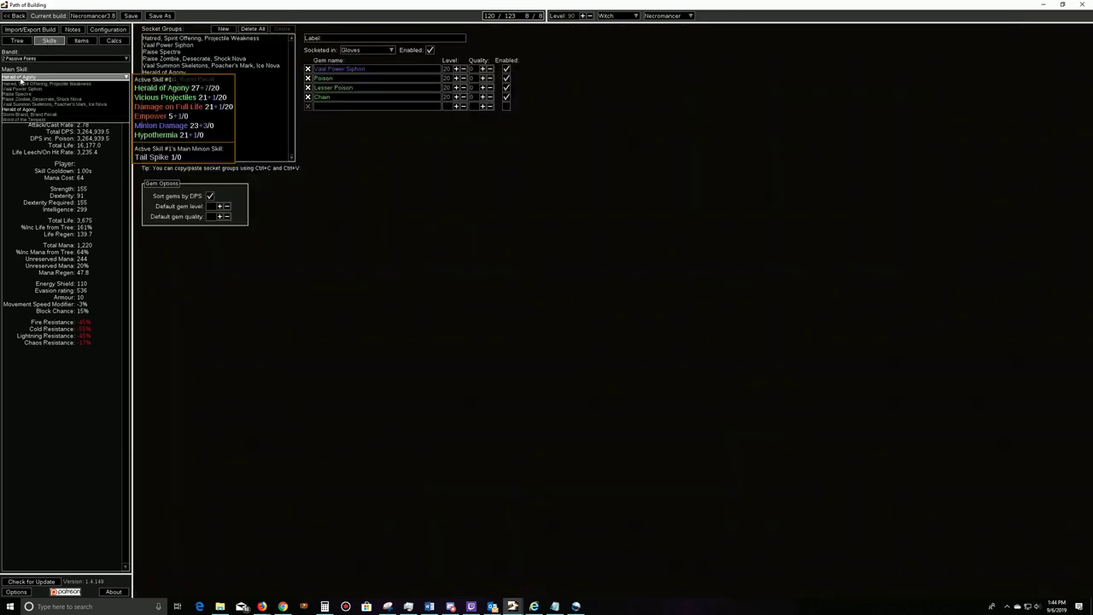
{"action": "left_click", "coordinate": [25, 93]}
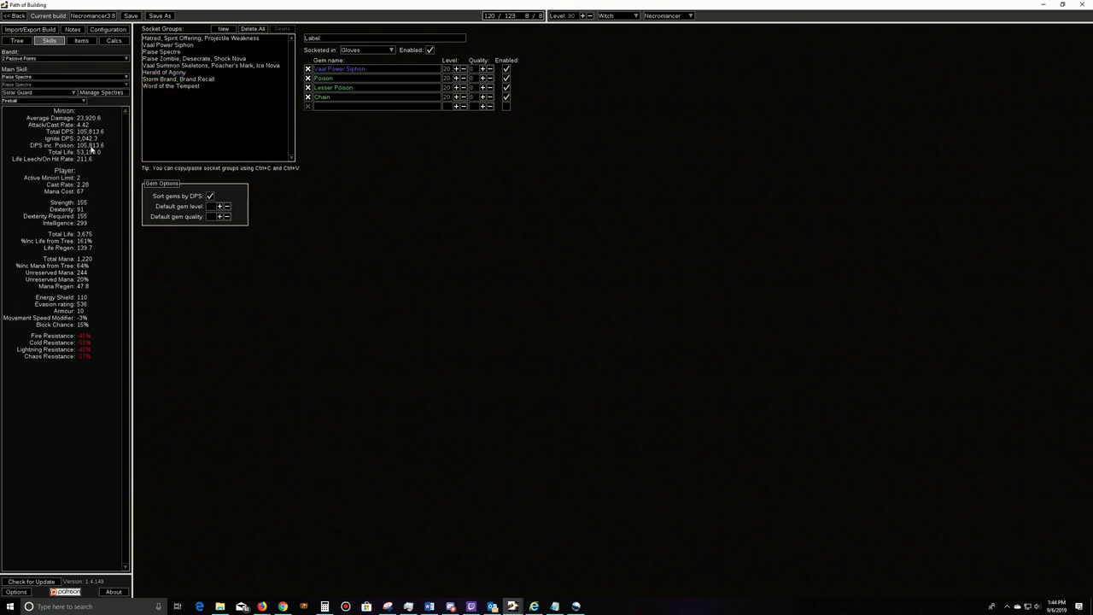
{"action": "left_click", "coordinate": [26, 77]}
{"action": "left_click", "coordinate": [26, 100]}
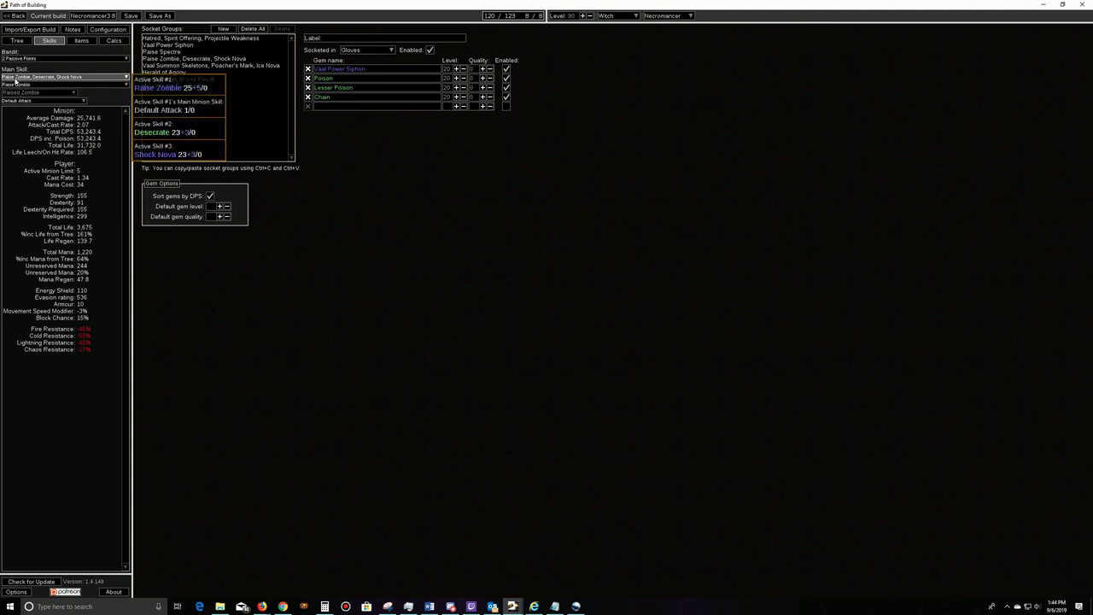
Step: Set Vaal Summon Skeletons with Default Attack as main skill and select the Herald of Agony group
{"action": "left_click", "coordinate": [15, 80]}
{"action": "left_click", "coordinate": [16, 108]}
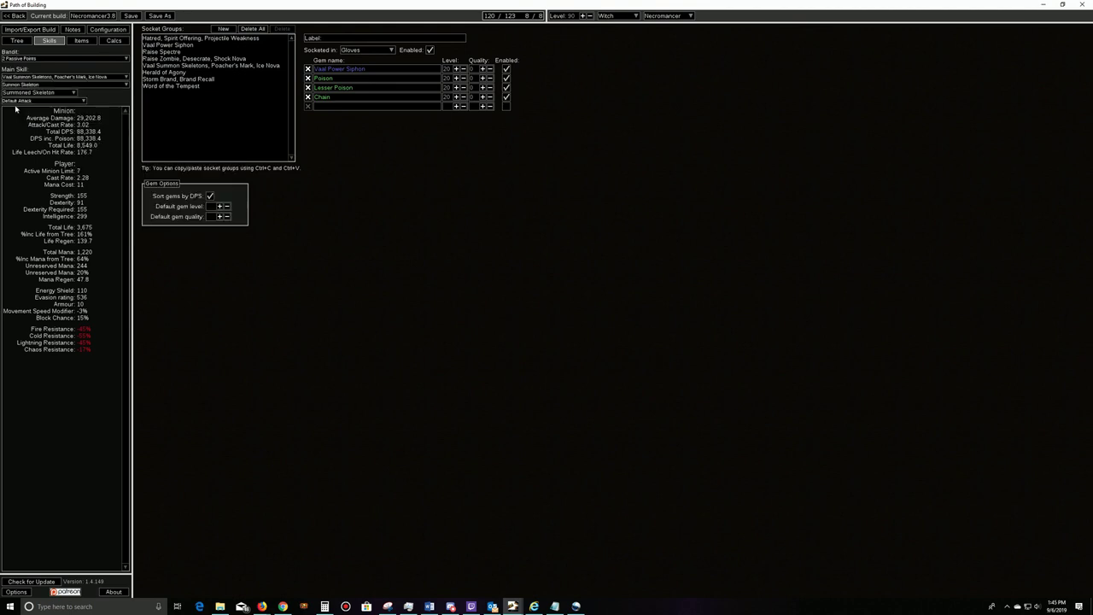
{"action": "left_click", "coordinate": [17, 101]}
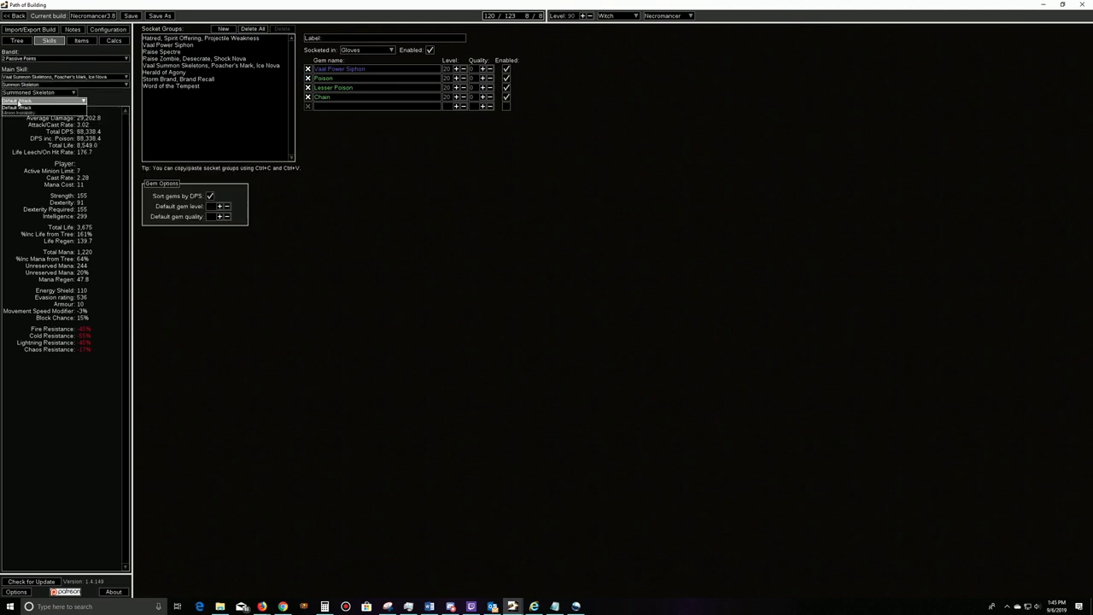
{"action": "left_click", "coordinate": [17, 107]}
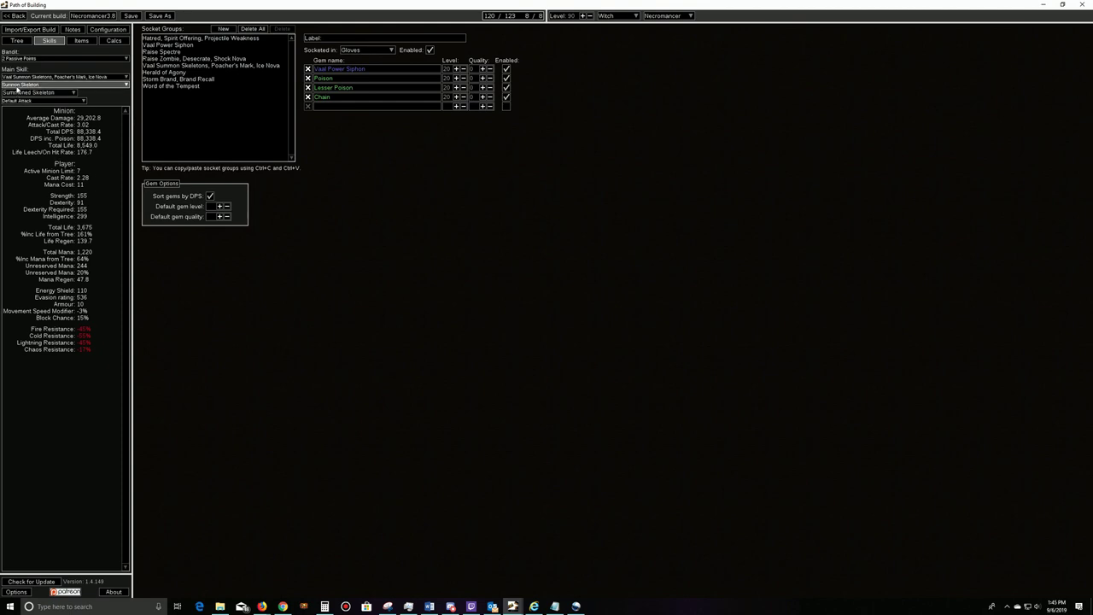
{"action": "left_click", "coordinate": [18, 77]}
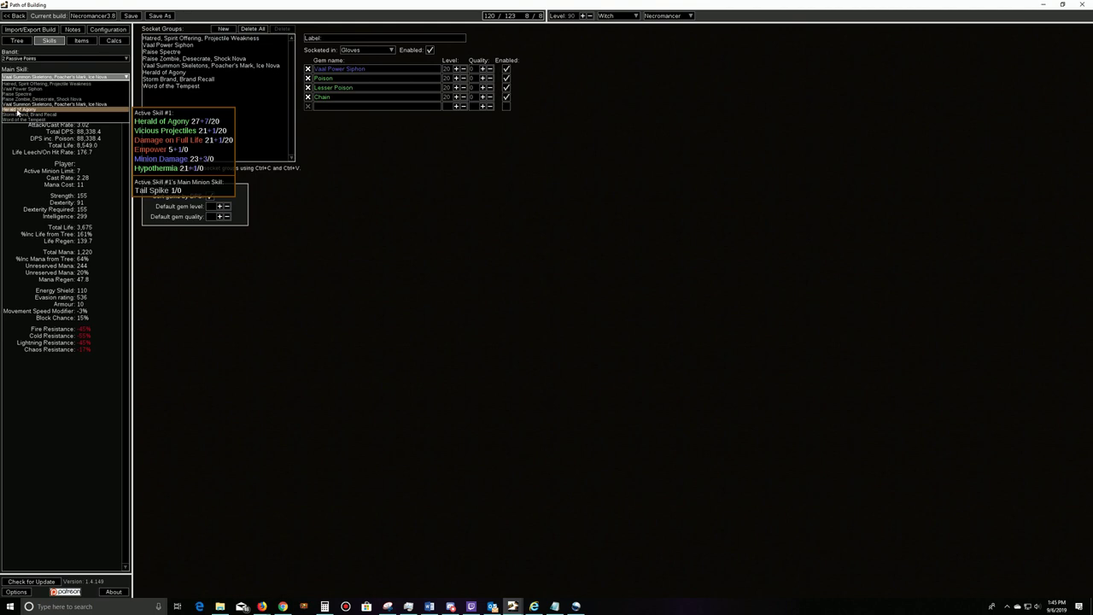
{"action": "left_click", "coordinate": [34, 104]}
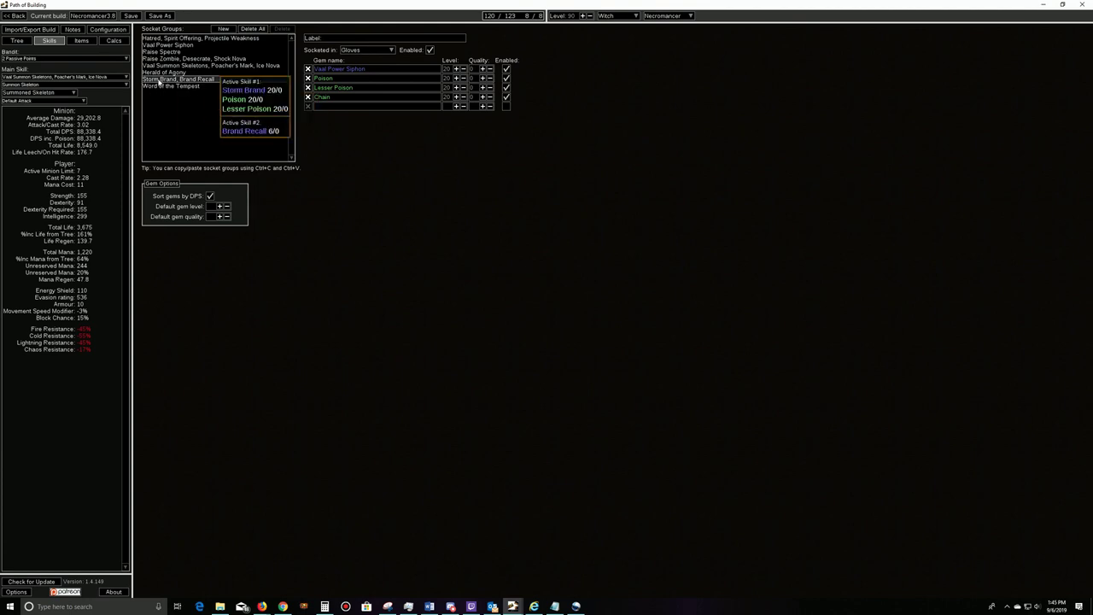
{"action": "left_click", "coordinate": [162, 73]}
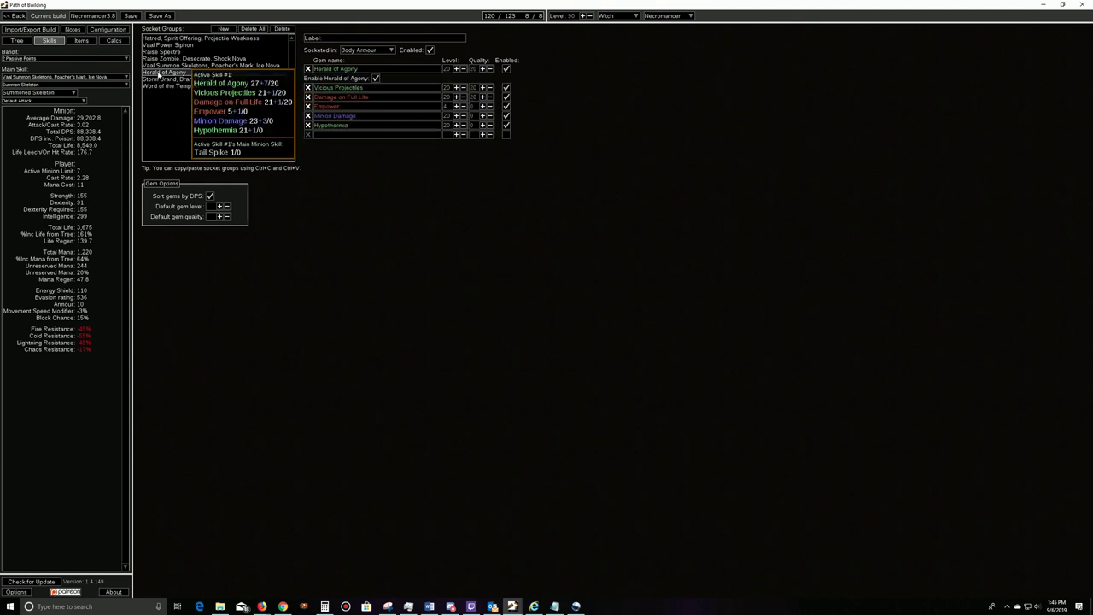
Step: Give the Minion Damage gem 20 quality and make Herald of Agony the main skill
{"action": "left_click", "coordinate": [474, 117]}
{"action": "type", "text": "20"}
{"action": "left_click", "coordinate": [22, 77]}
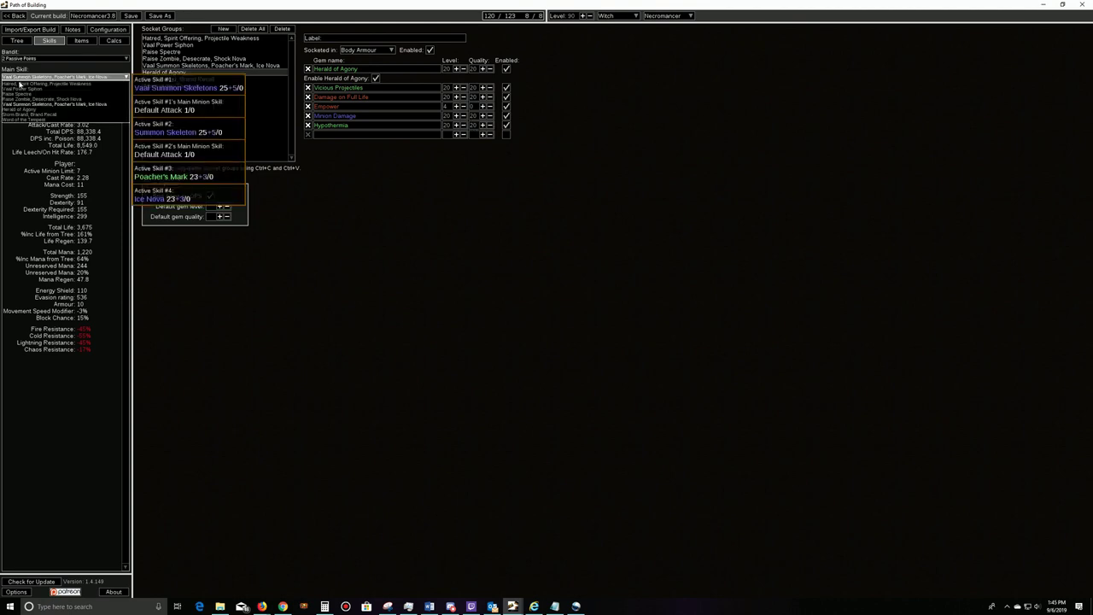
{"action": "left_click", "coordinate": [20, 109]}
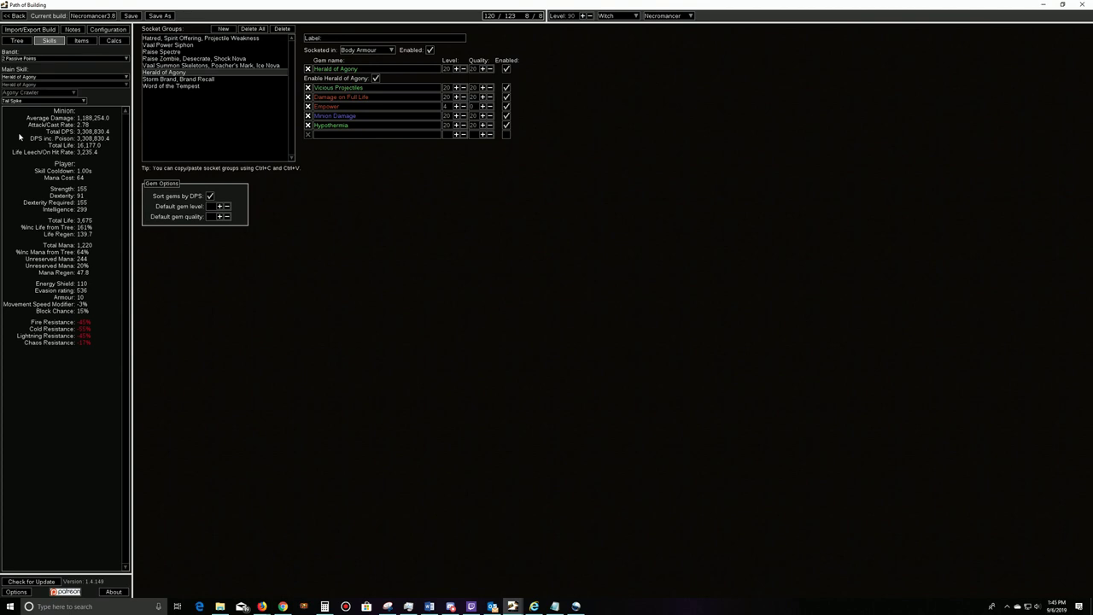
Step: Make the Vaal Summon Skeletons group main with Vaal Summon Skeletons as minion skill, then view items
{"action": "left_click", "coordinate": [30, 77]}
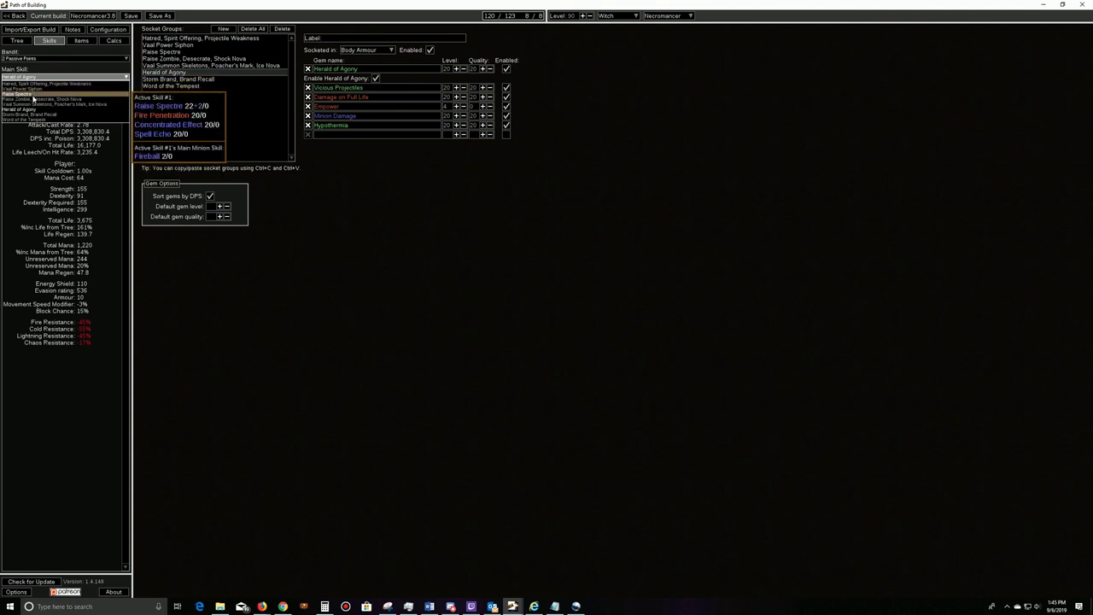
{"action": "left_click", "coordinate": [24, 104]}
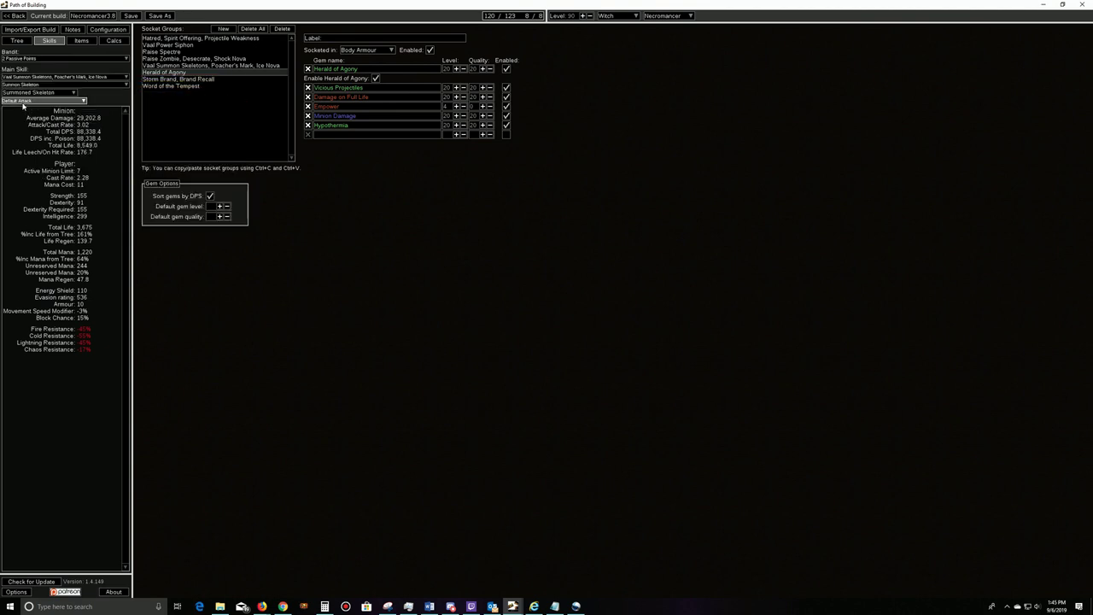
{"action": "left_click", "coordinate": [26, 85]}
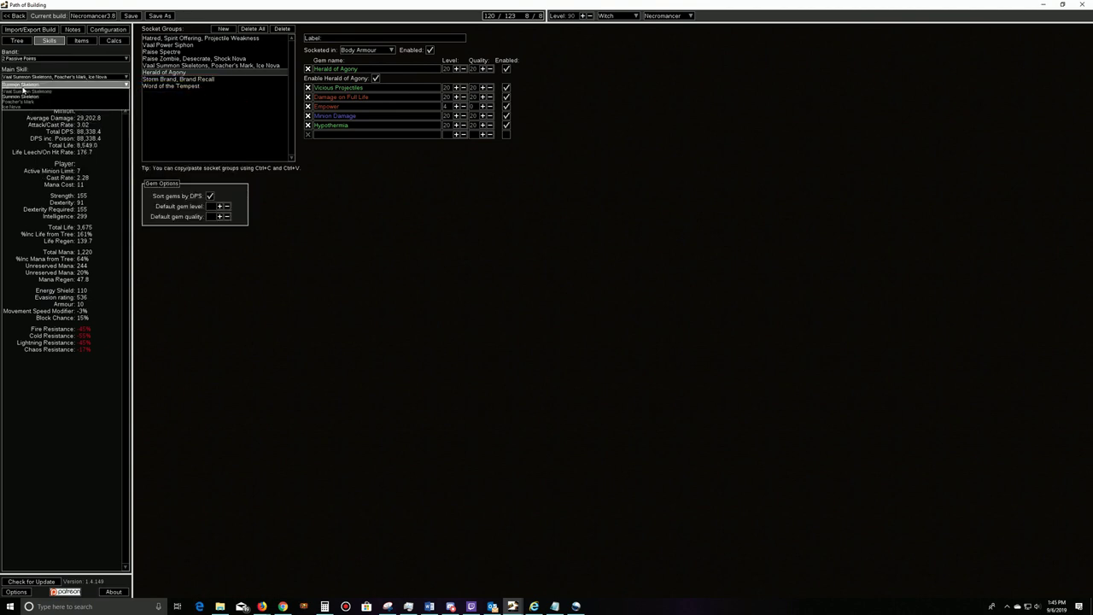
{"action": "left_click", "coordinate": [29, 98]}
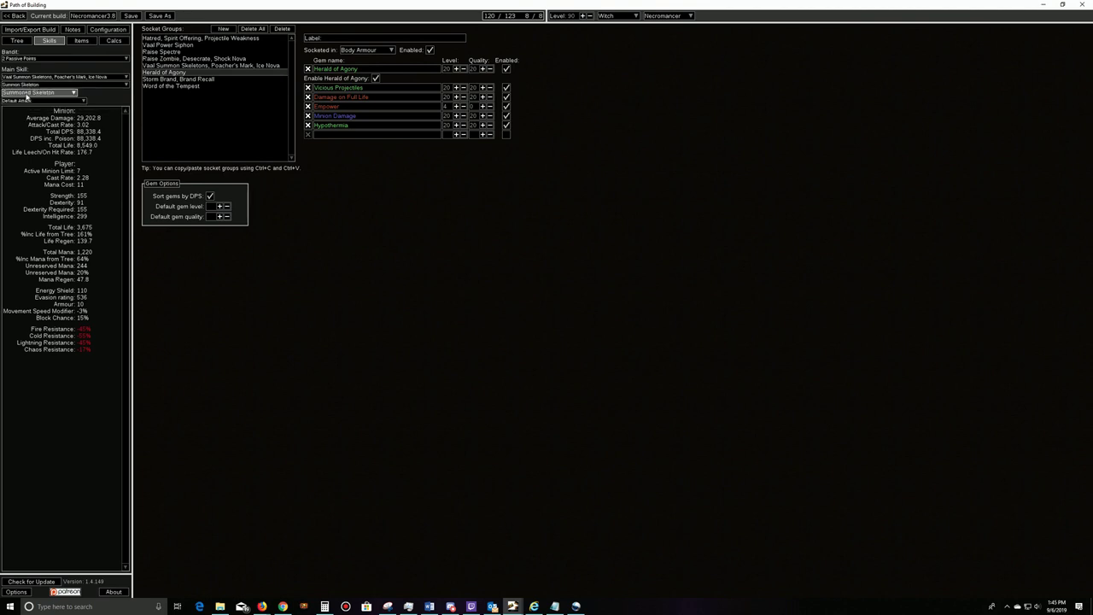
{"action": "left_click", "coordinate": [24, 84]}
{"action": "left_click", "coordinate": [24, 90]}
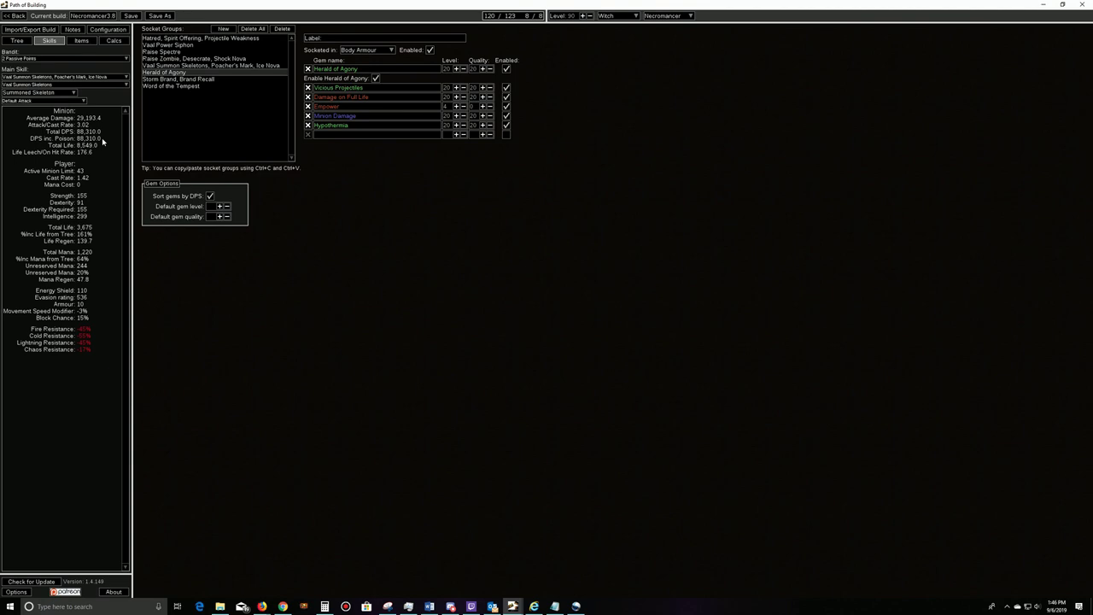
{"action": "left_click", "coordinate": [81, 41]}
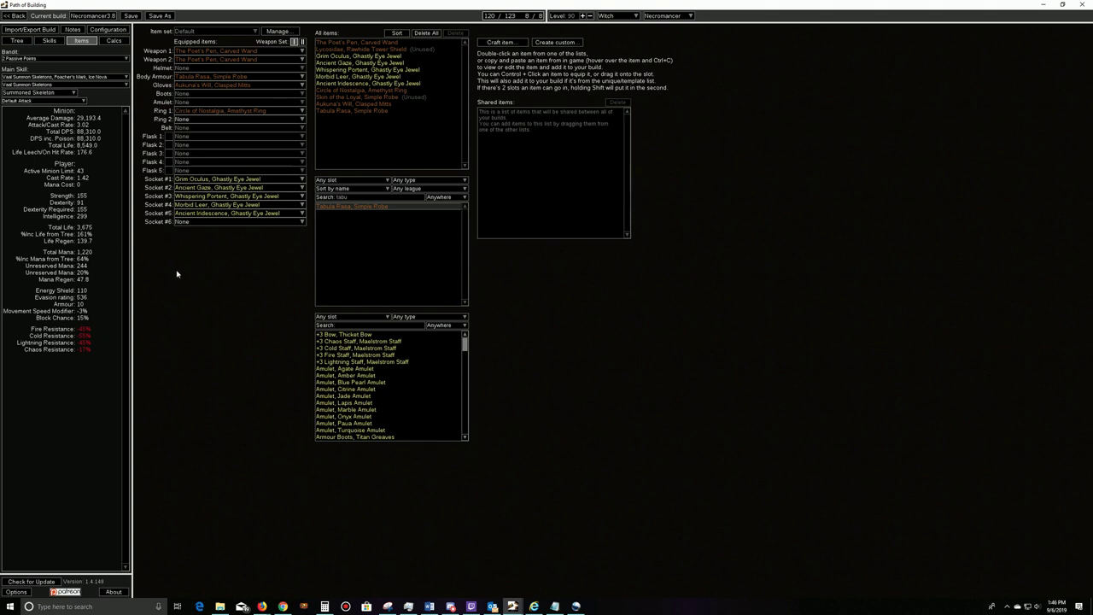
Step: Switch back to the passive skill tree showing 120 of 123 points allocated
{"action": "left_click", "coordinate": [15, 42]}
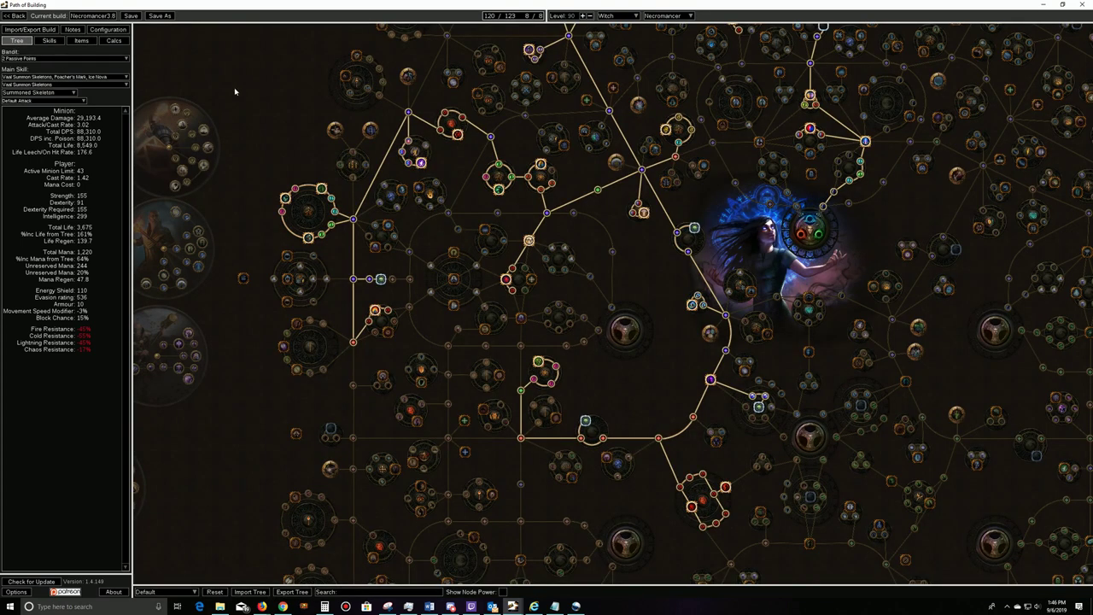